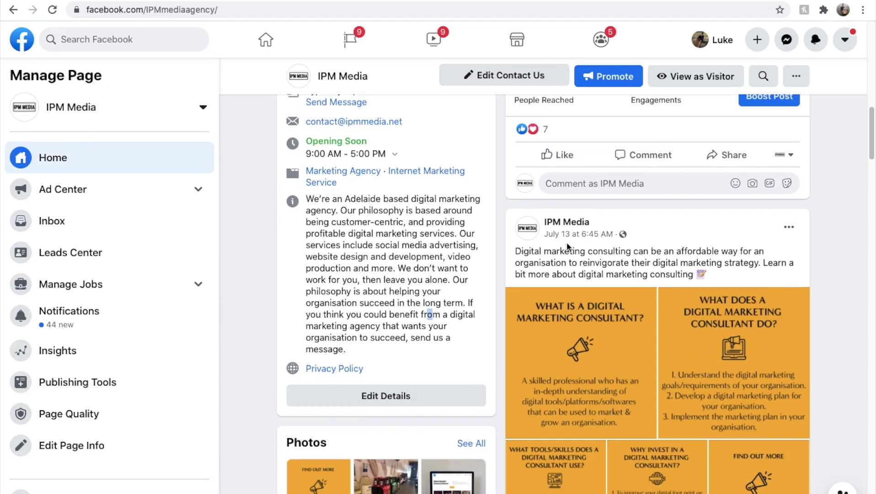
# Scroll the agency page feed and view the post's orange digital-marketing tile full size
pyautogui.scroll(-2, 488, 287)
pyautogui.click(573, 299)
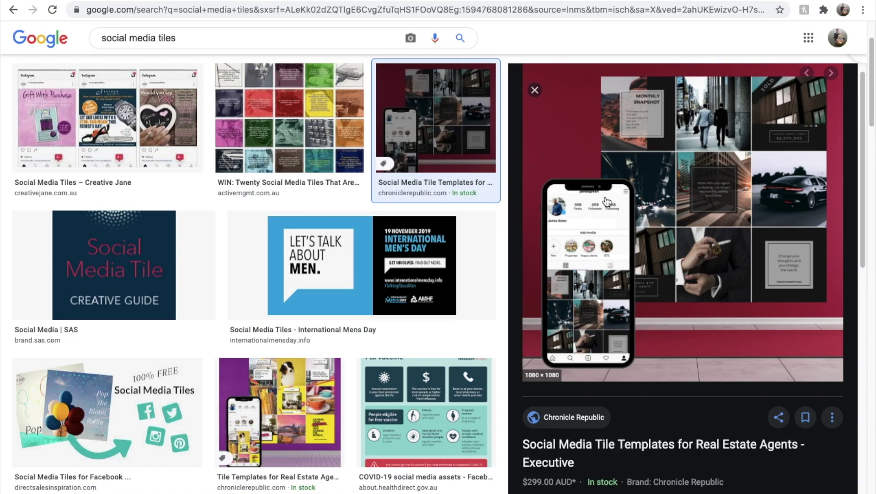
# Preview the twenty-tiles grid and then the Creative Jane social media tiles example
pyautogui.click(306, 93)
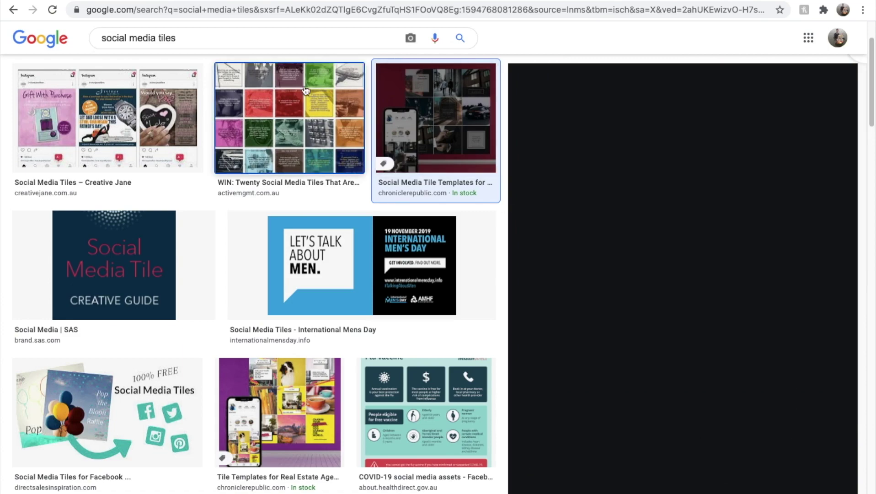
pyautogui.click(134, 109)
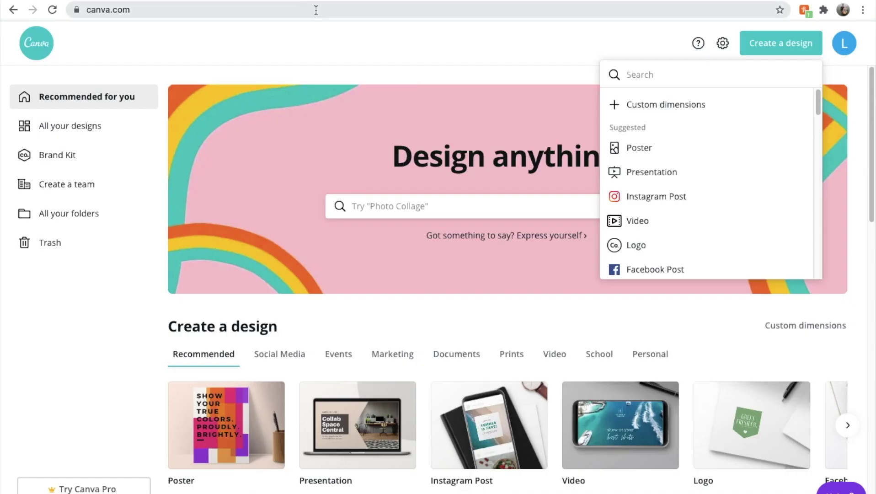
# Create a blank design with custom dimensions of 1000 × 1000 px
pyautogui.click(297, 9)
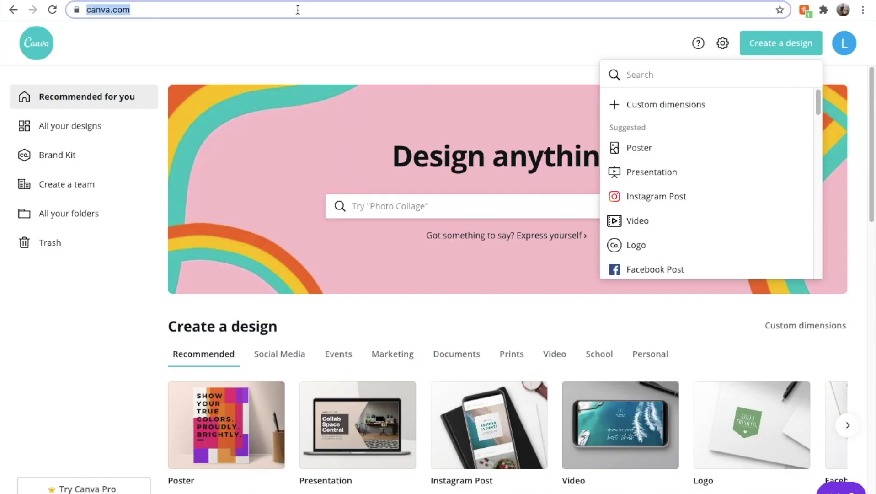
pyautogui.click(497, 87)
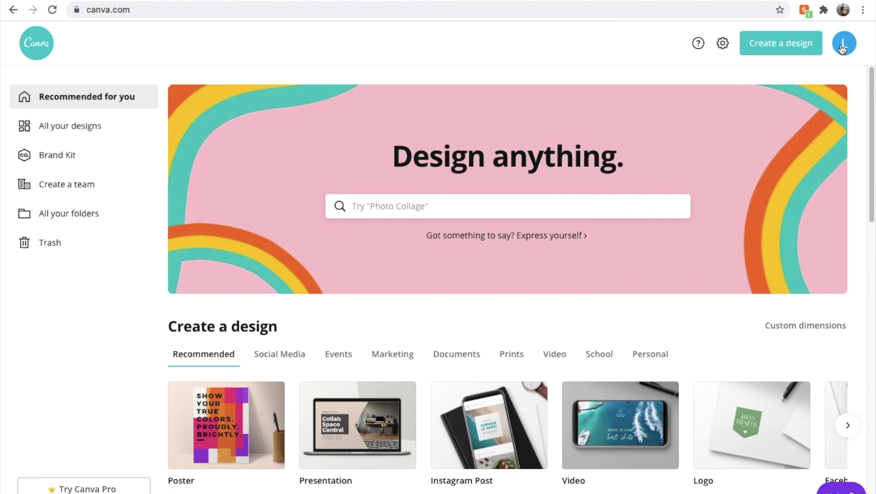
pyautogui.click(785, 49)
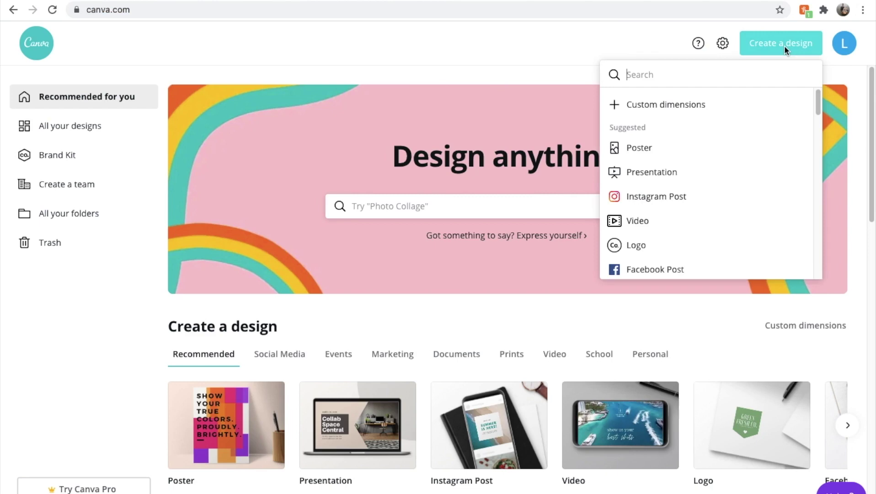
pyautogui.click(723, 116)
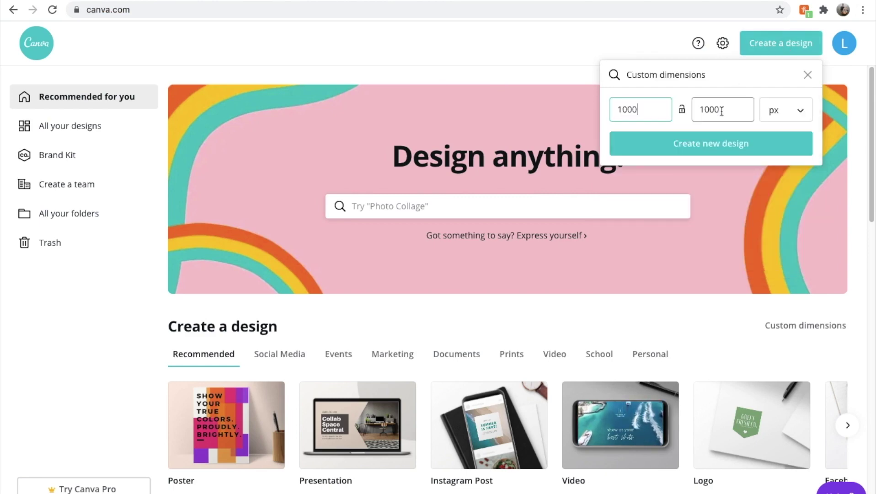
pyautogui.click(653, 114)
pyautogui.doubleClick(640, 112)
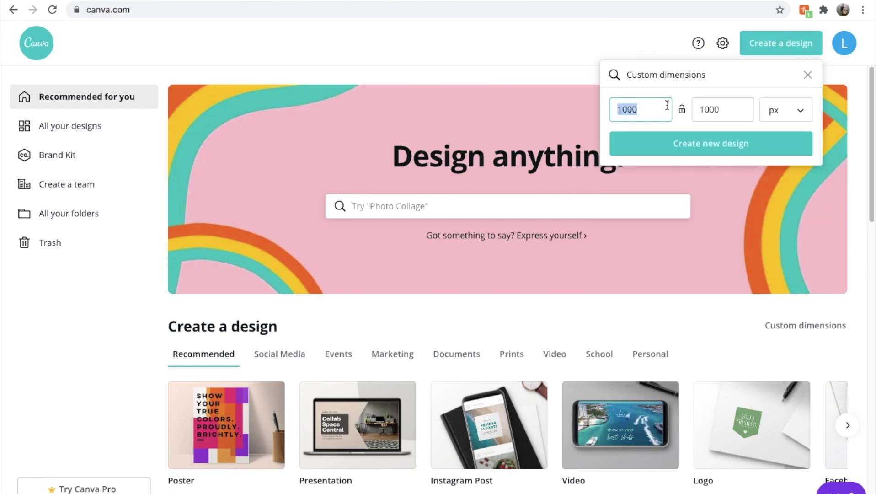
pyautogui.doubleClick(733, 111)
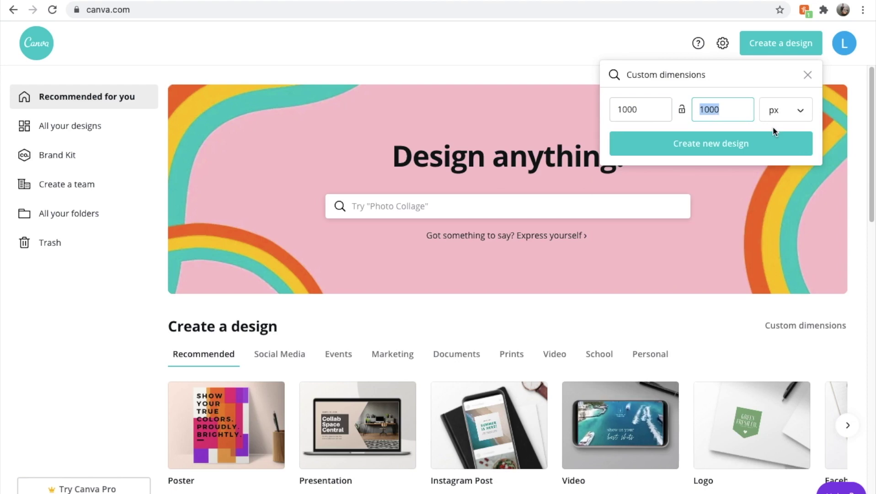
pyautogui.click(764, 144)
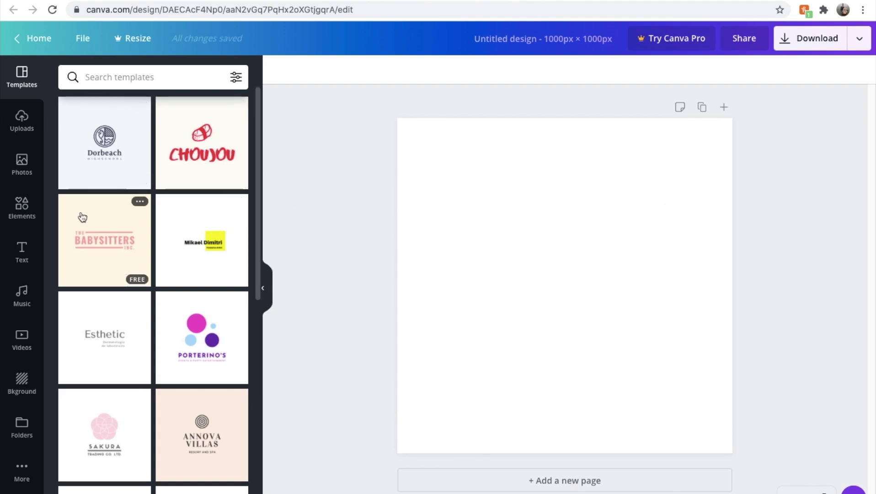
# Set the page background to the orange swatch from the Bkground colour panel
pyautogui.click(23, 212)
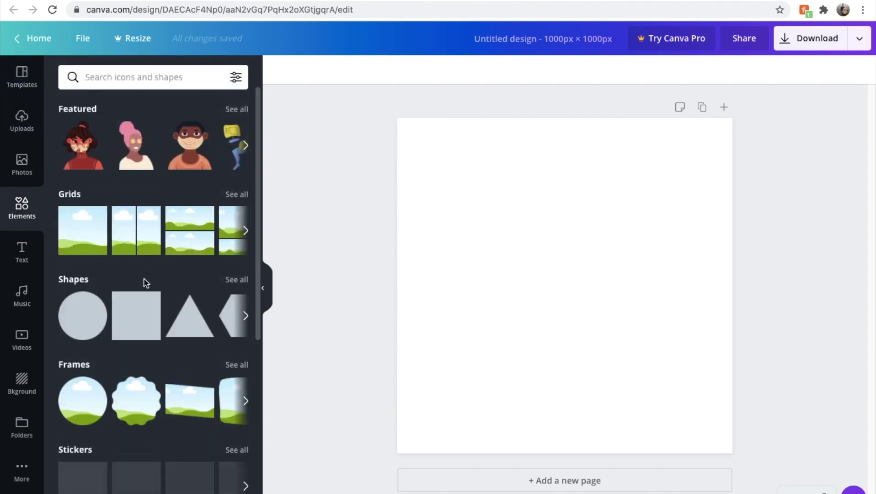
pyautogui.click(16, 372)
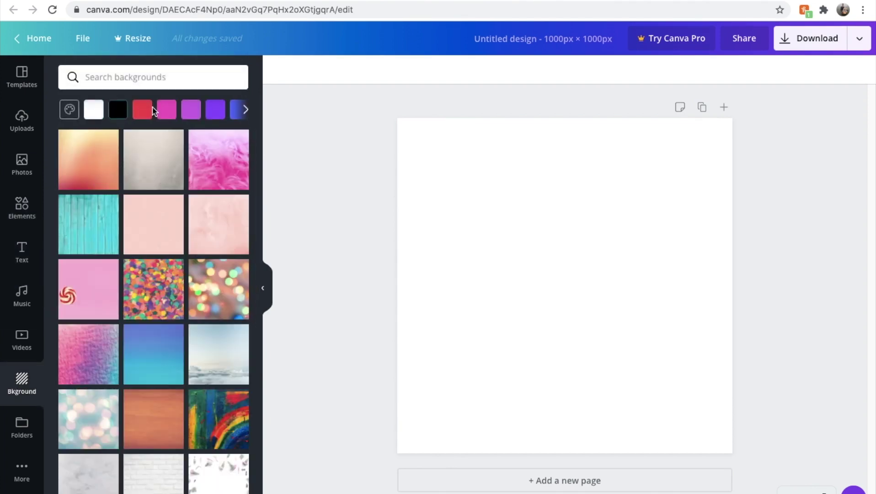
pyautogui.click(247, 111)
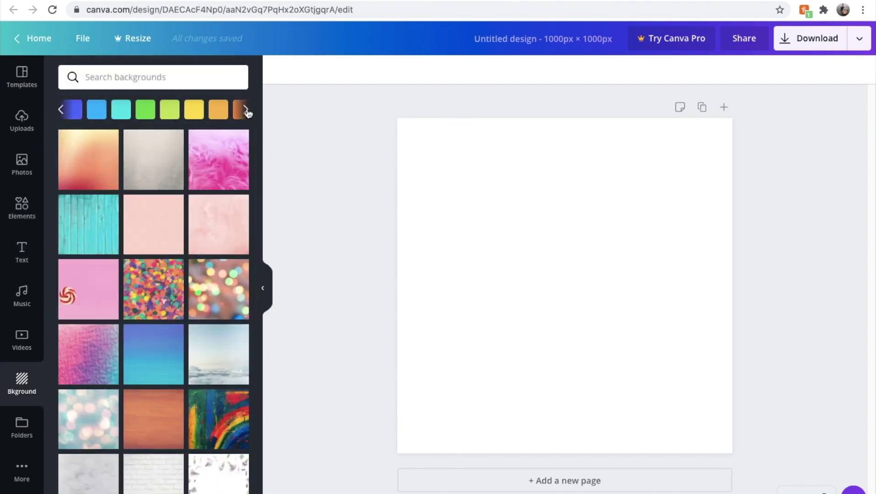
pyautogui.click(238, 110)
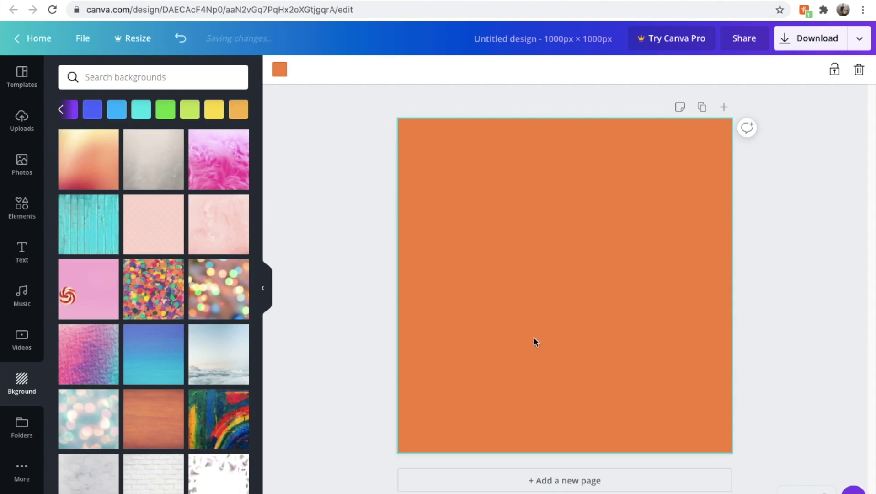
pyautogui.click(332, 272)
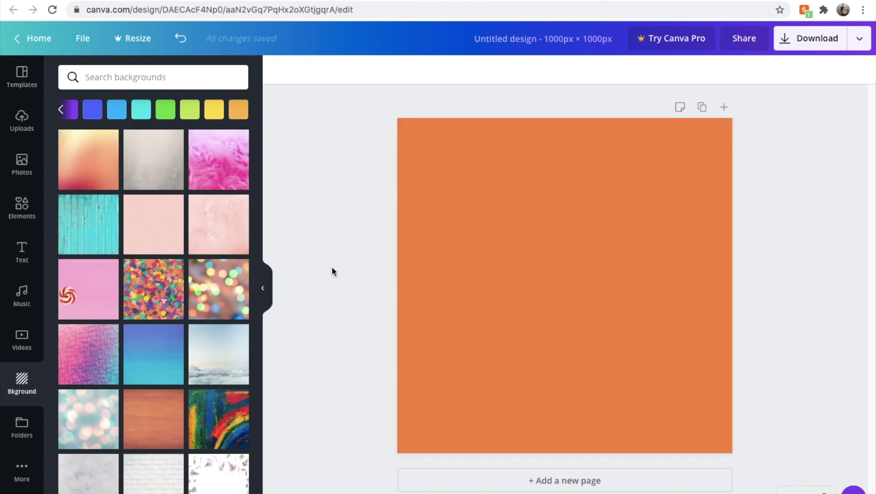
pyautogui.click(22, 203)
# Upload paper.png from Desktop > Icons and place it on the tile at about quarter size
pyautogui.click(23, 122)
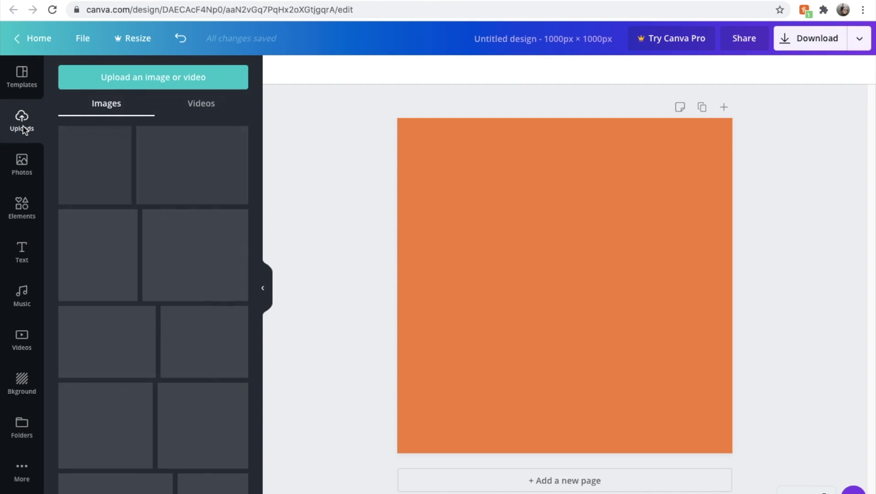
pyautogui.click(174, 78)
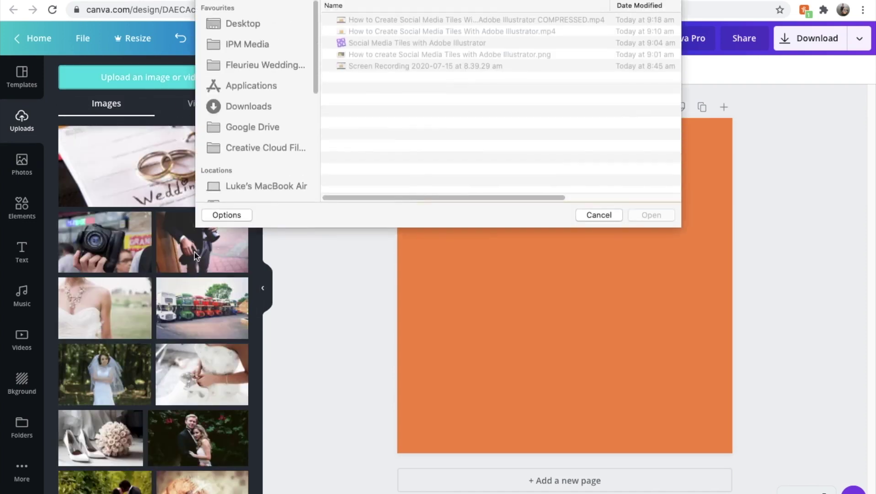
pyautogui.click(252, 190)
pyautogui.click(252, 25)
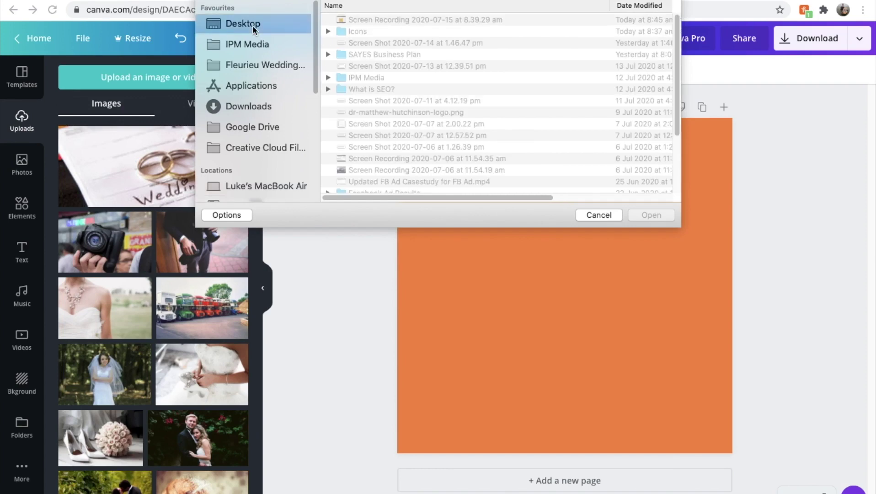
pyautogui.doubleClick(399, 31)
pyautogui.click(381, 20)
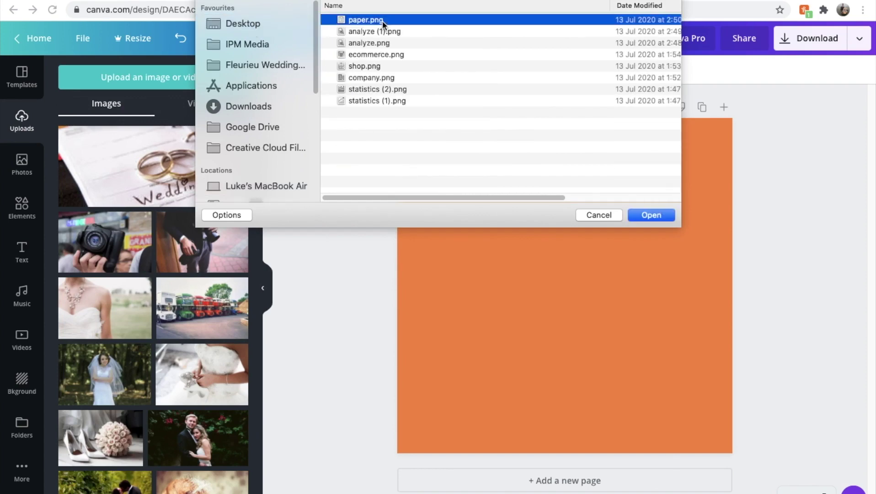
pyautogui.press('space')
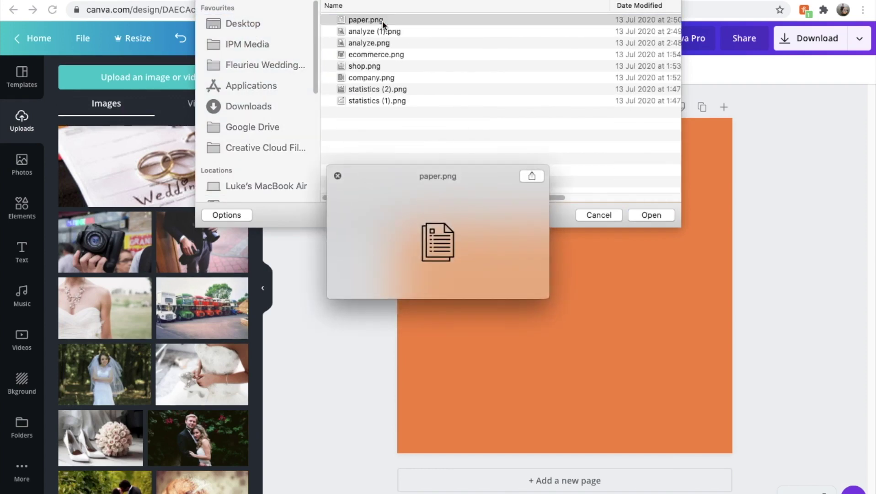
pyautogui.press('space')
pyautogui.press('Return')
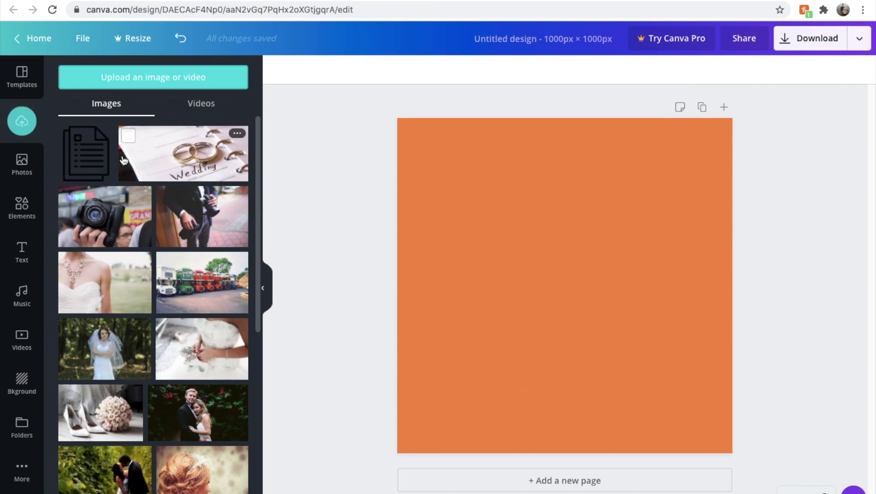
pyautogui.moveTo(88, 156); pyautogui.dragTo(516, 259)
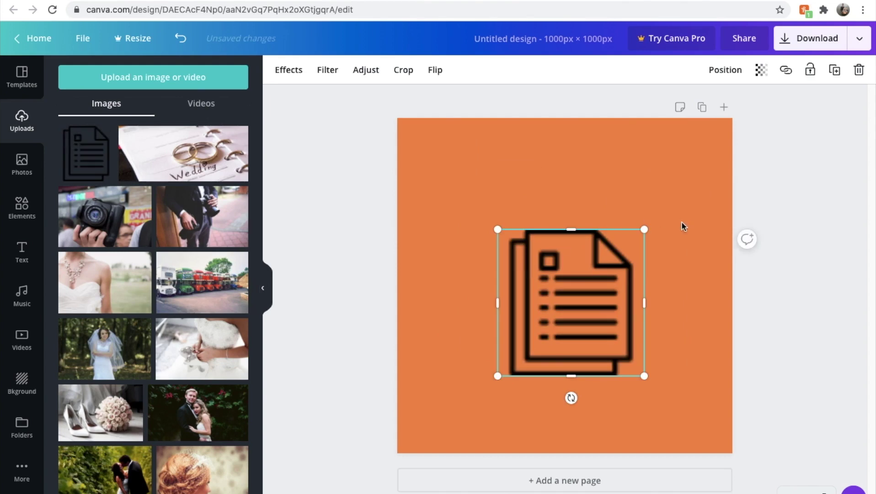
pyautogui.moveTo(649, 227); pyautogui.dragTo(567, 253)
# Add a heading reading 'WHAT ARE SOCIAL' / 'MEDIA TILES?' on two lines
pyautogui.click(486, 194)
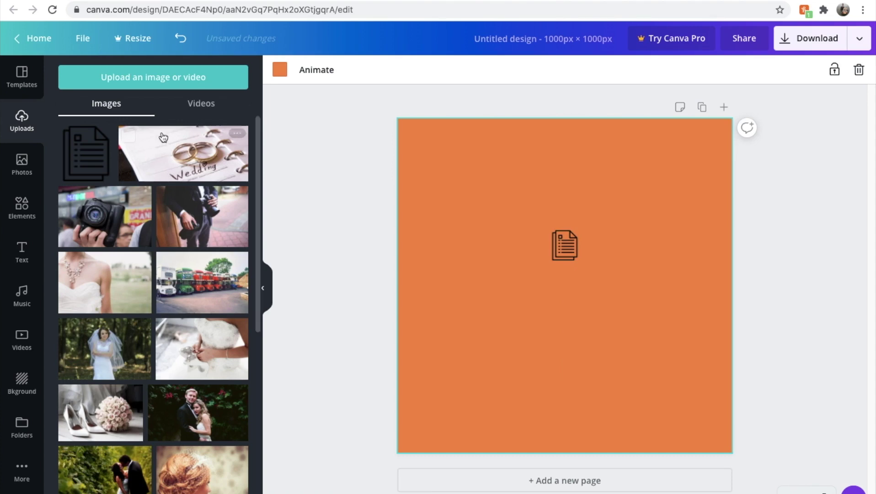
pyautogui.click(22, 252)
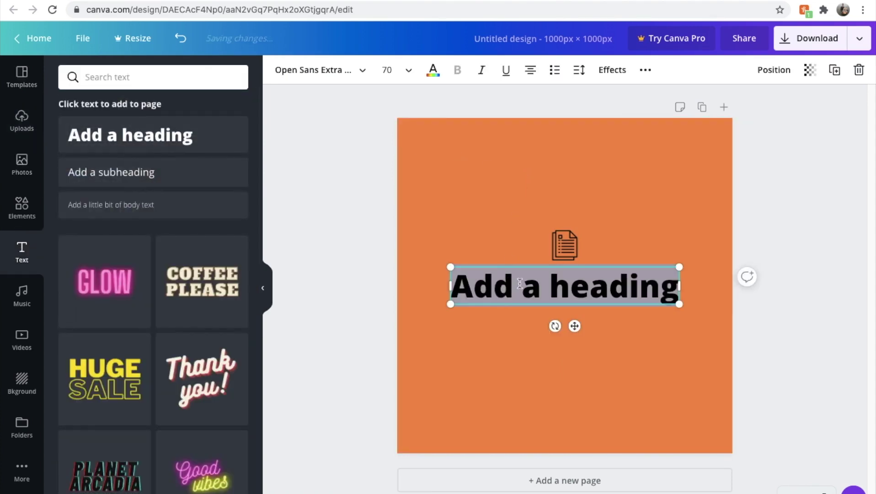
pyautogui.doubleClick(525, 285)
pyautogui.write('WHat')
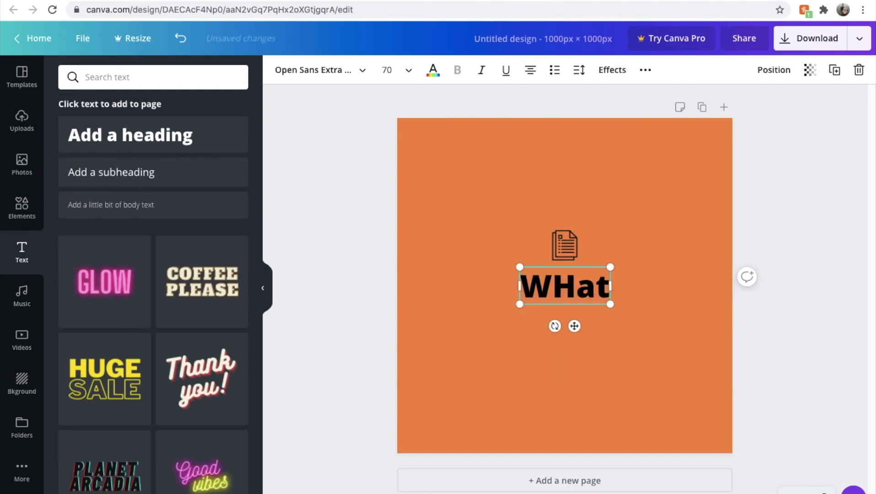
pyautogui.press('BackSpace')
pyautogui.press('BackSpace')
pyautogui.write('AT ARE SOCIAL')
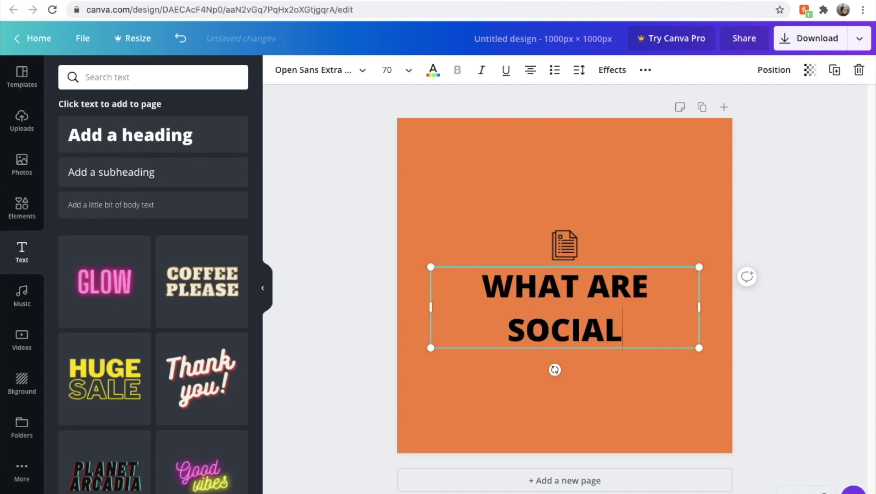
pyautogui.press('Return')
pyautogui.write('MEDIA')
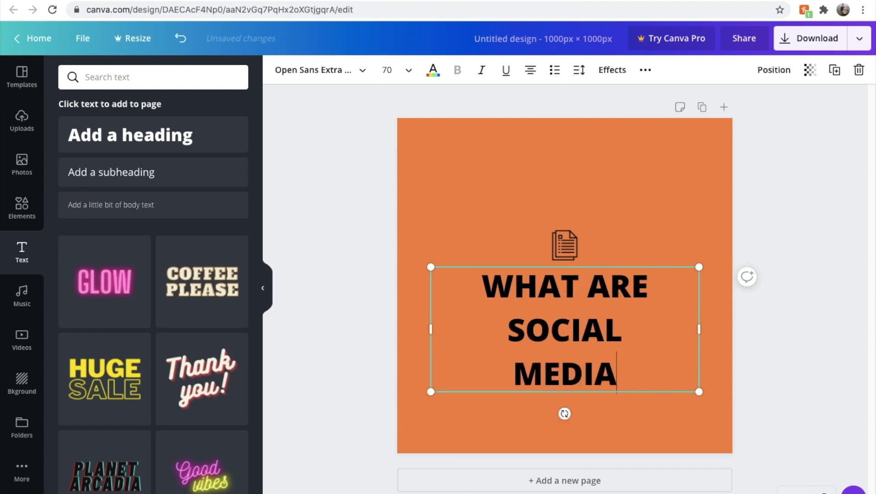
pyautogui.write(' TILES?')
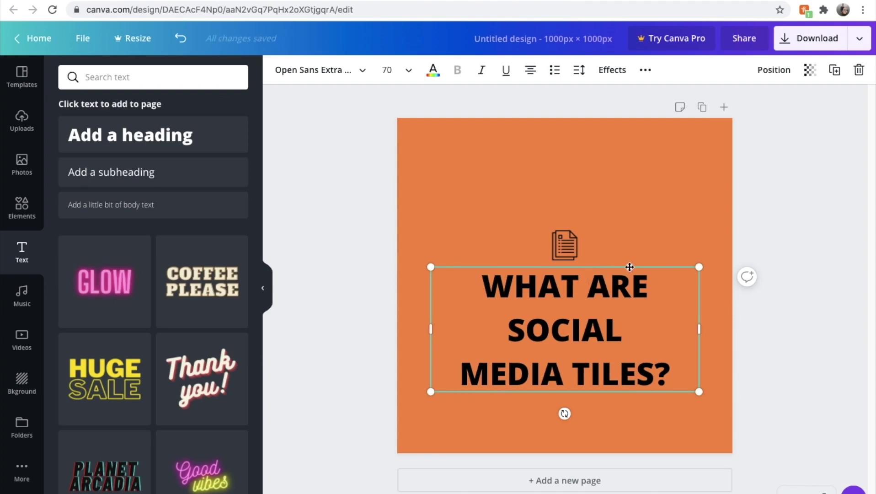
# Move the heading to the top of the tile and widen it to fit
pyautogui.moveTo(629, 247); pyautogui.dragTo(621, 112)
pyautogui.moveTo(690, 193); pyautogui.dragTo(721, 192)
pyautogui.click(580, 284)
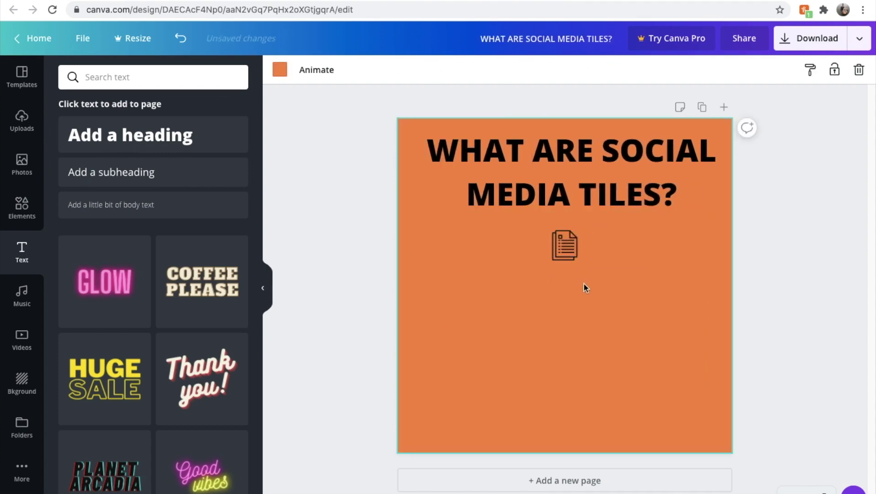
# Replace the subheading with body text defining social media tiles as small shareable artwork
pyautogui.click(138, 185)
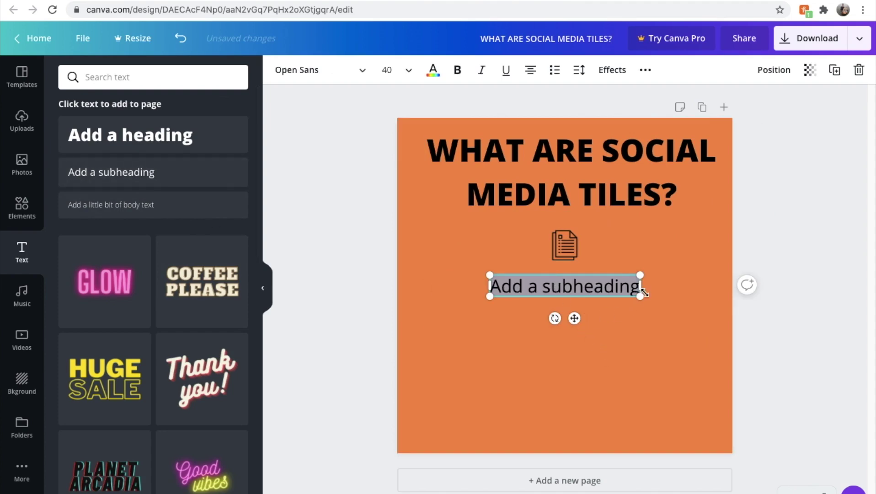
pyautogui.moveTo(644, 293); pyautogui.dragTo(725, 346)
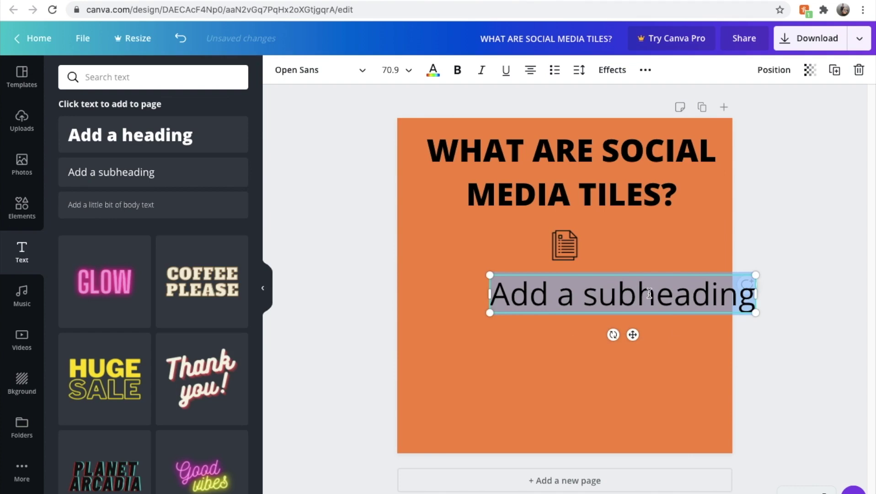
pyautogui.press('BackSpace')
pyautogui.click(117, 216)
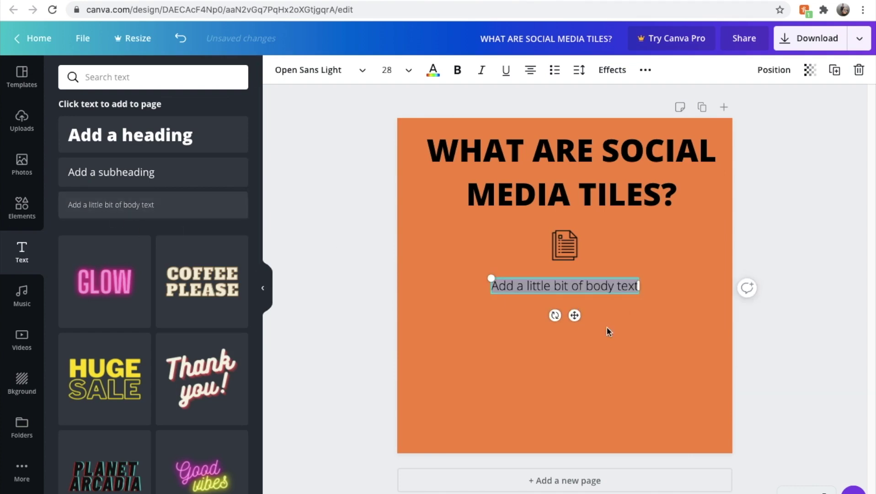
pyautogui.write('Social')
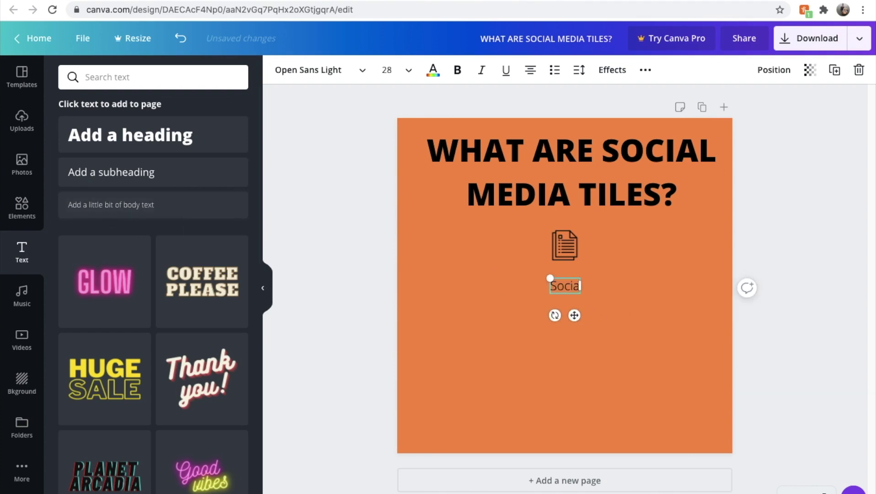
pyautogui.write(' media tiles arw s')
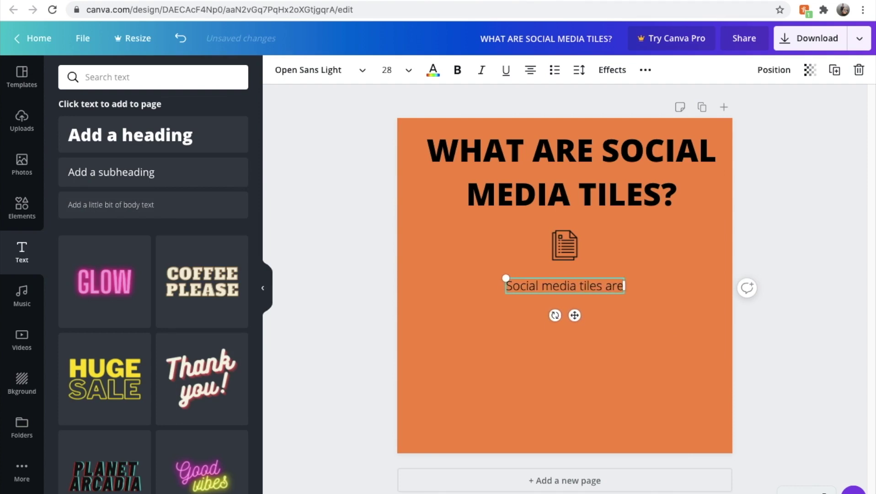
pyautogui.write(' small p')
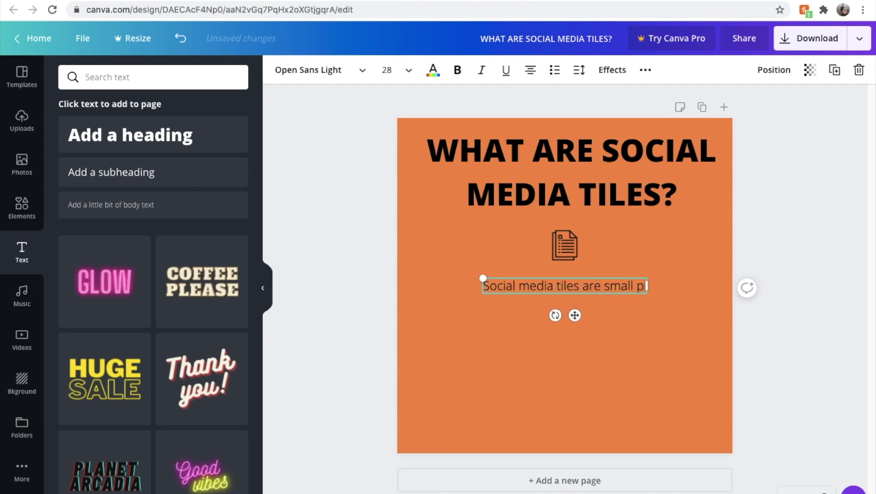
pyautogui.write('ieces of artwork, desig')
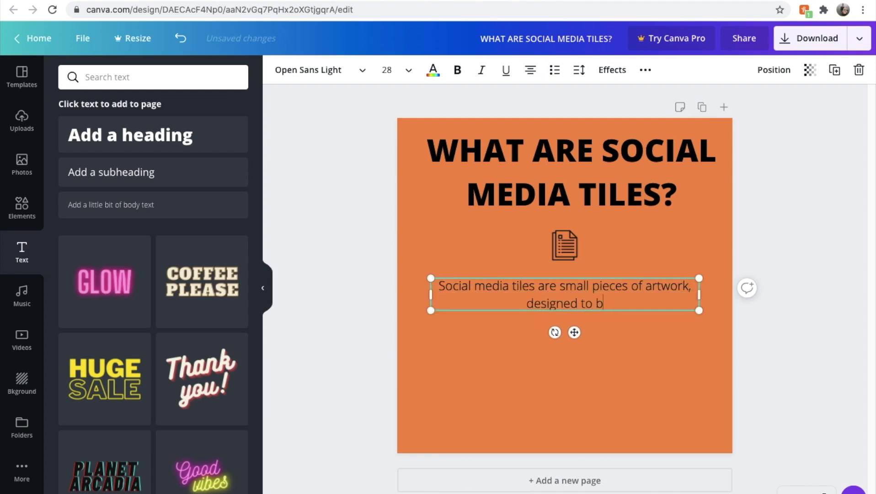
pyautogui.write('ned to be shared acrossa')
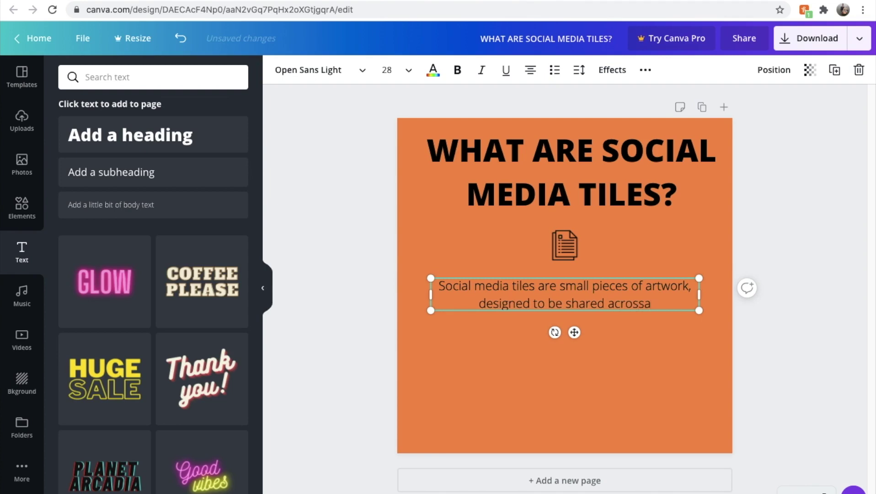
pyautogui.press('BackSpace')
pyautogui.write('a varie')
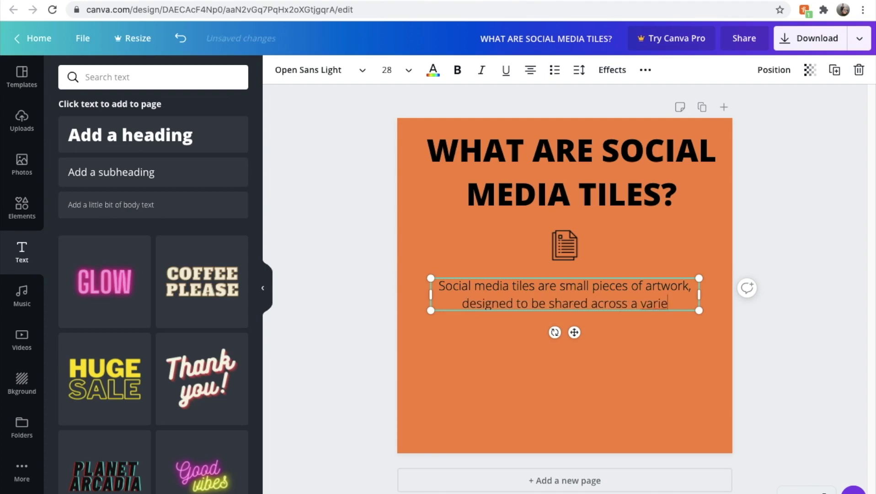
pyautogui.write('ty of social')
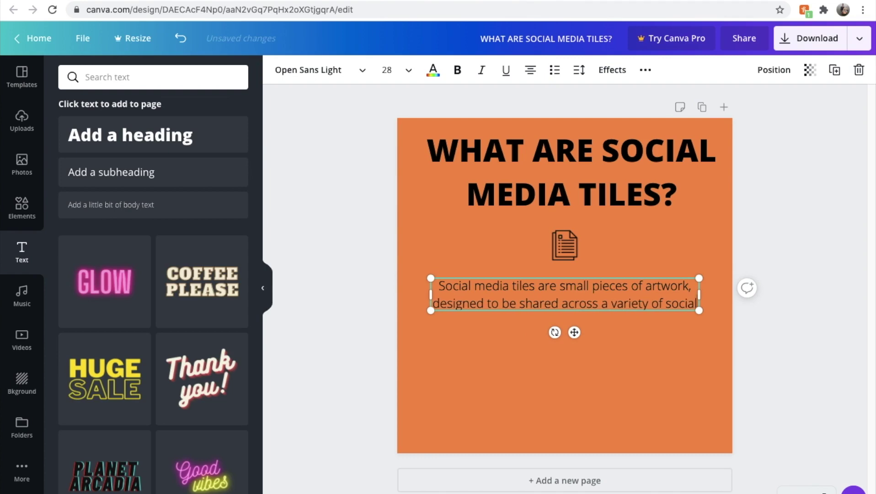
pyautogui.write(' media channels.')
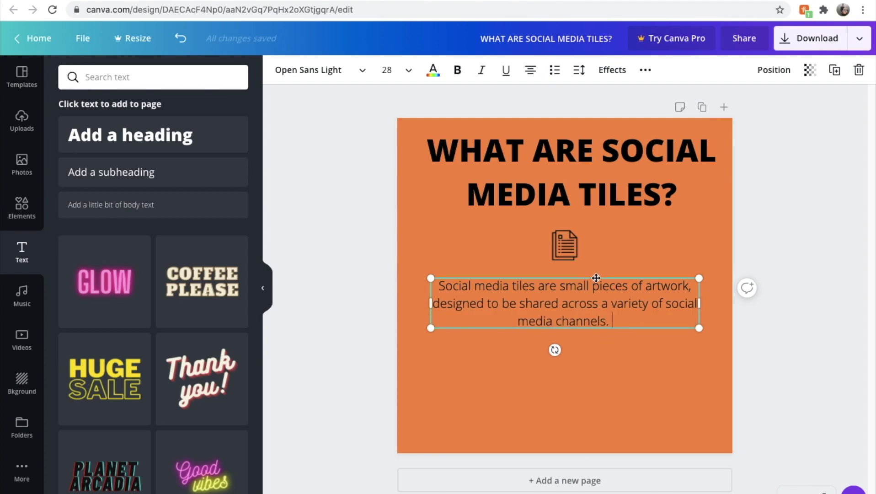
# Move the body text near the tile's bottom and the document icon down toward the middle
pyautogui.moveTo(595, 319); pyautogui.dragTo(595, 403)
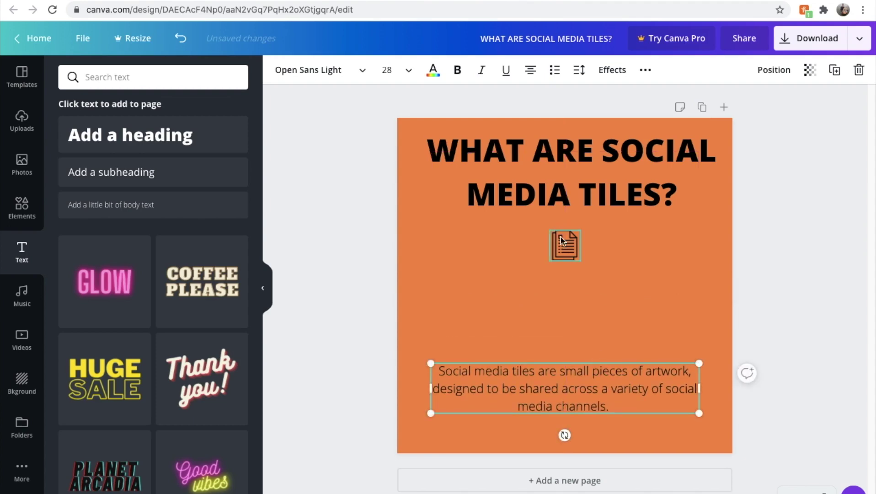
pyautogui.click(563, 254)
pyautogui.moveTo(563, 254); pyautogui.dragTo(563, 287)
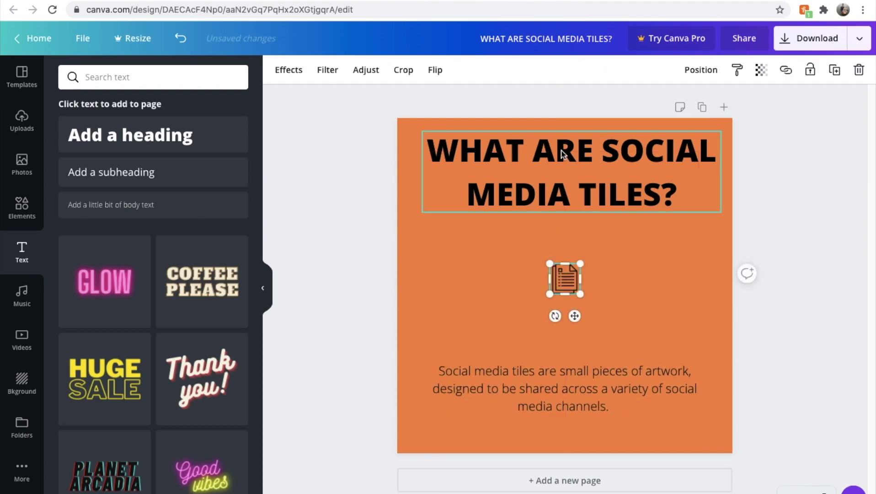
# Move the heading down, enlarge the document icon and shift the body text slightly up
pyautogui.moveTo(562, 151); pyautogui.dragTo(562, 176)
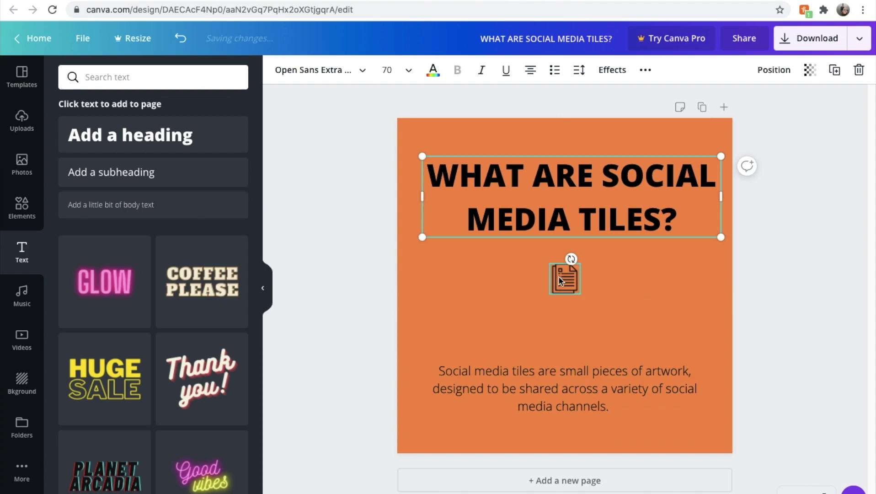
pyautogui.moveTo(561, 278); pyautogui.dragTo(531, 256)
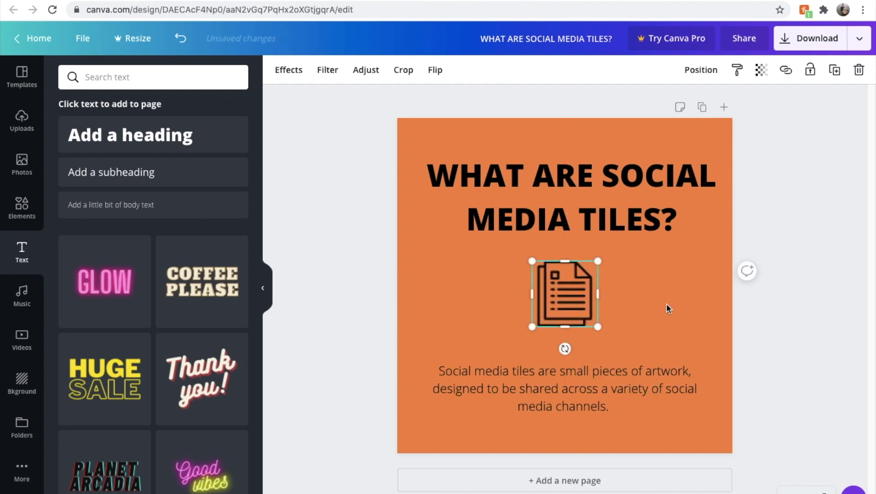
pyautogui.click(666, 307)
pyautogui.click(641, 378)
pyautogui.moveTo(642, 377); pyautogui.dragTo(638, 368)
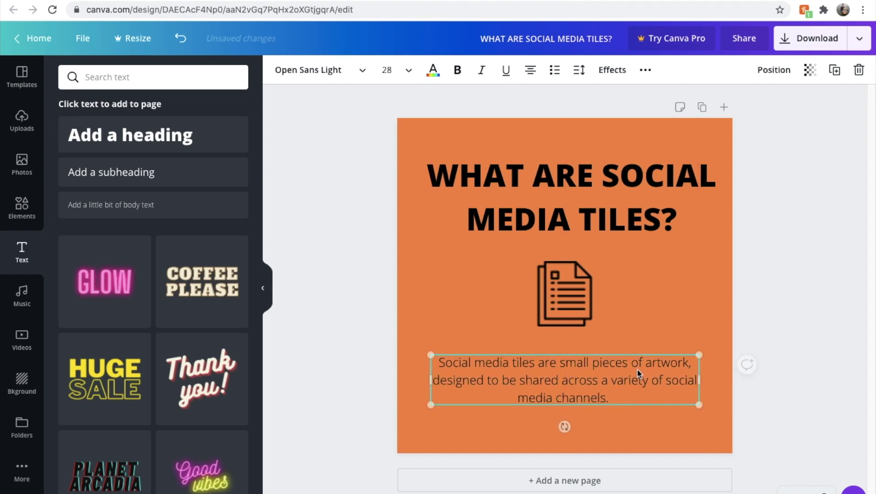
pyautogui.click(799, 380)
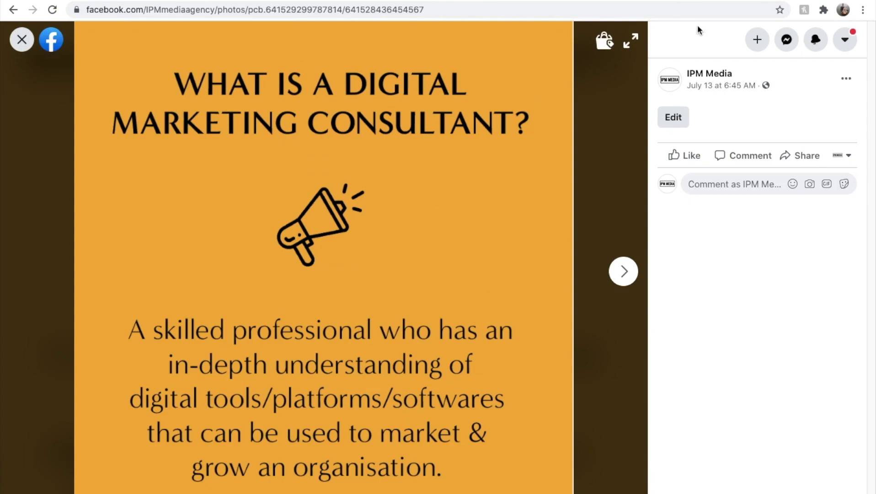
pyautogui.click(552, 1)
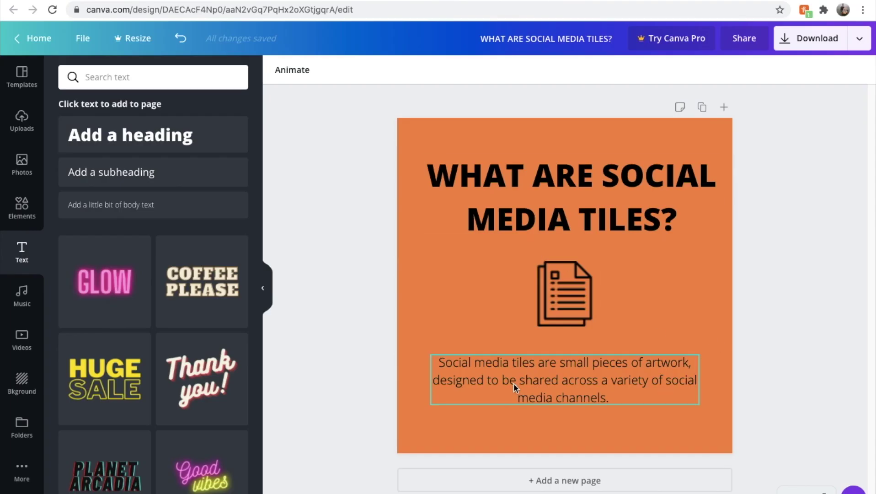
# Add a second blank orange page to the design
pyautogui.click(597, 479)
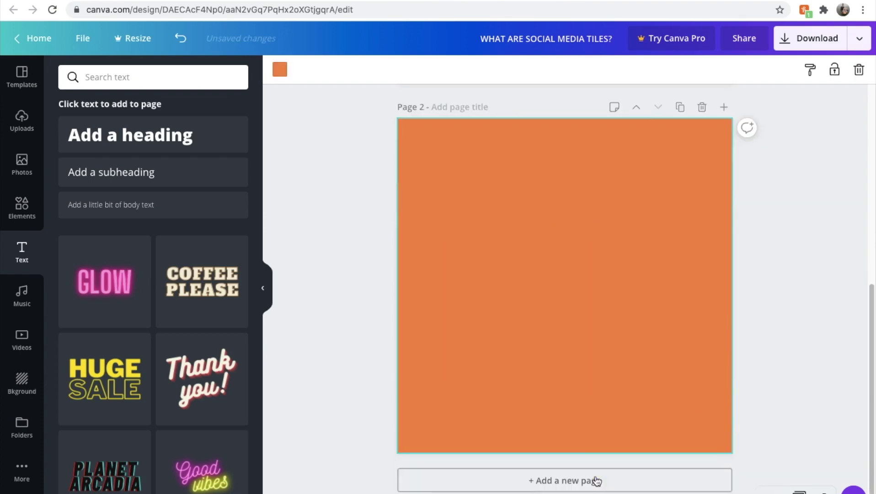
pyautogui.scroll(5, 577, 320)
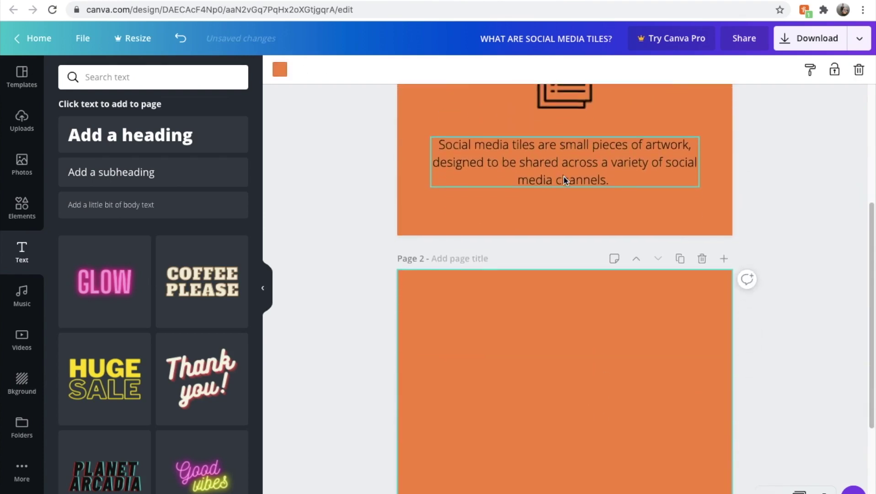
pyautogui.scroll(-1, 640, 342)
pyautogui.scroll(1, 635, 286)
pyautogui.scroll(-3, 637, 287)
pyautogui.scroll(3, 636, 281)
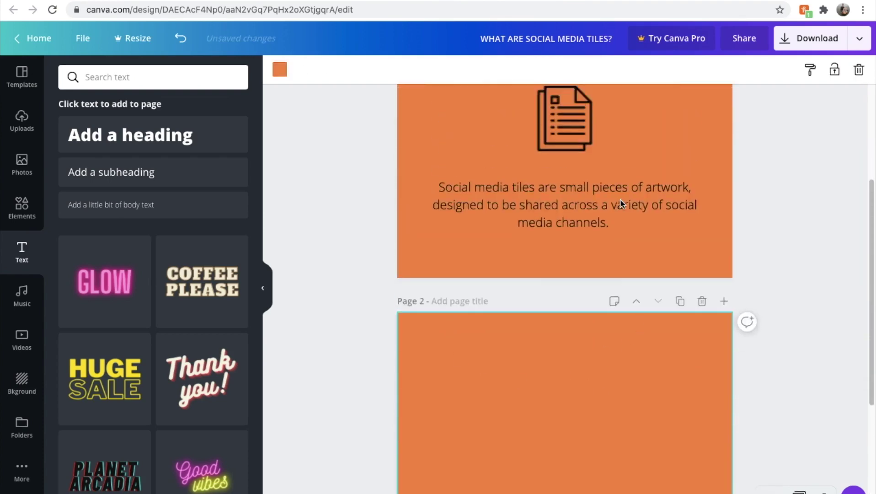
pyautogui.scroll(1, 620, 203)
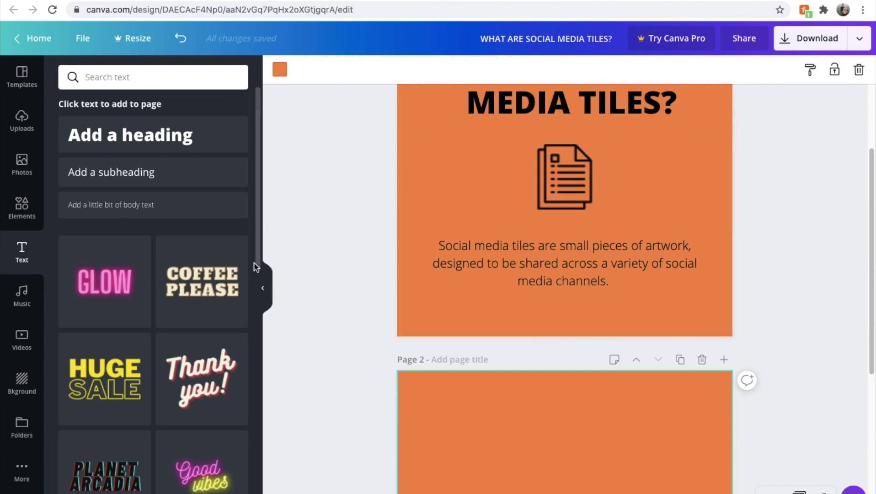
pyautogui.scroll(-5, 485, 354)
pyautogui.scroll(1, 515, 264)
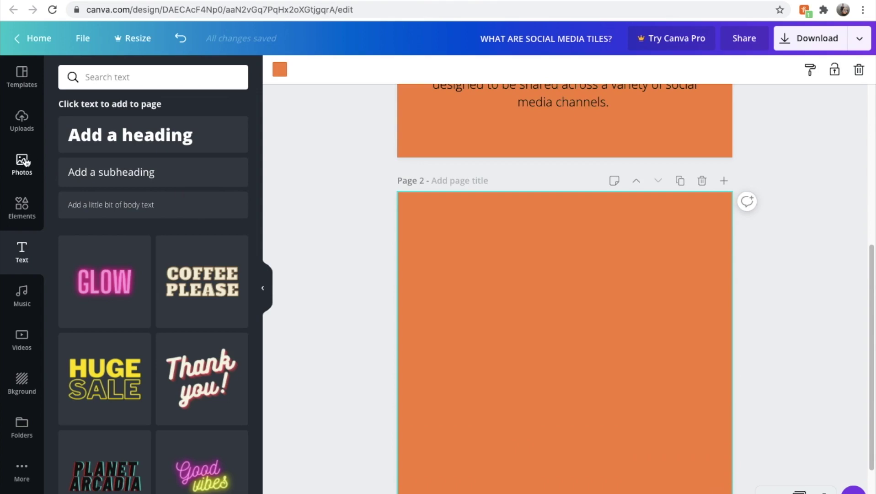
# Upload the analyze (1).png document-search icon to Canva
pyautogui.click(22, 125)
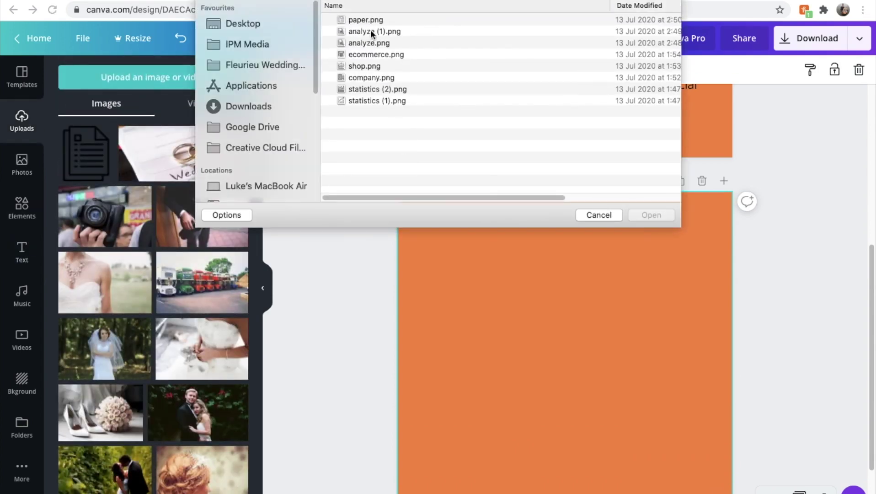
pyautogui.click(370, 31)
pyautogui.press('space')
pyautogui.press('space')
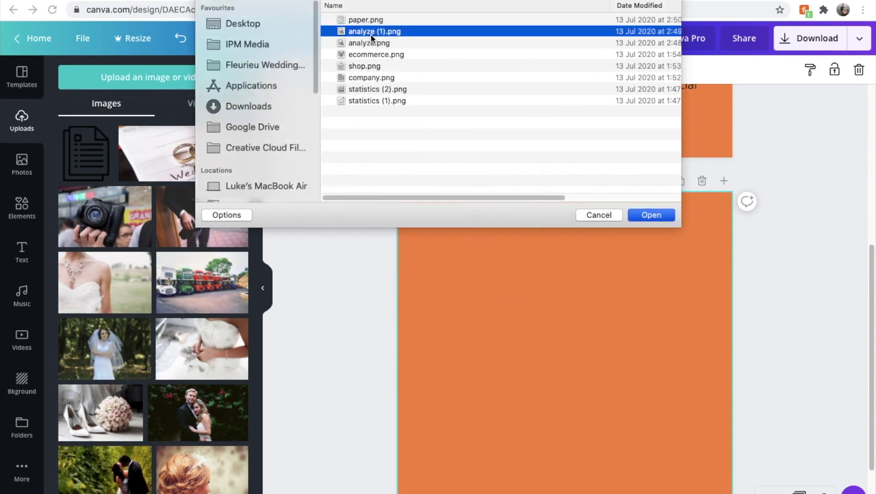
pyautogui.press('Return')
pyautogui.scroll(4, 594, 276)
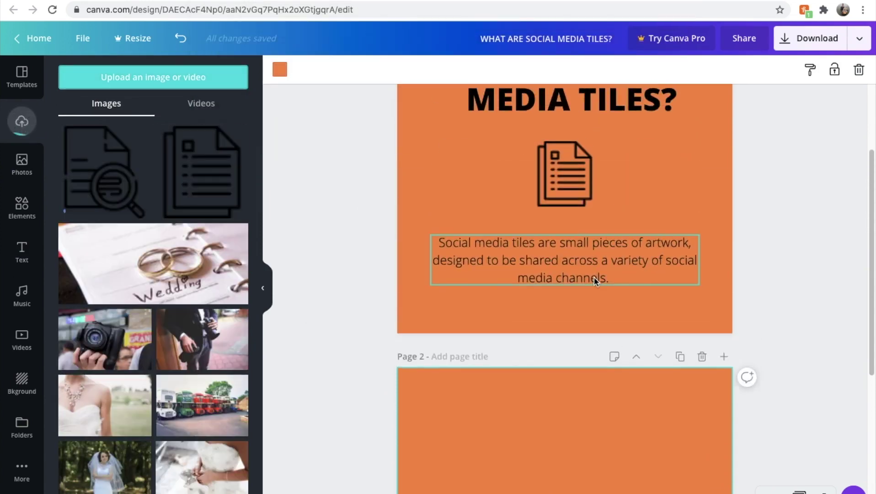
pyautogui.scroll(-4, 593, 277)
pyautogui.scroll(5, 594, 256)
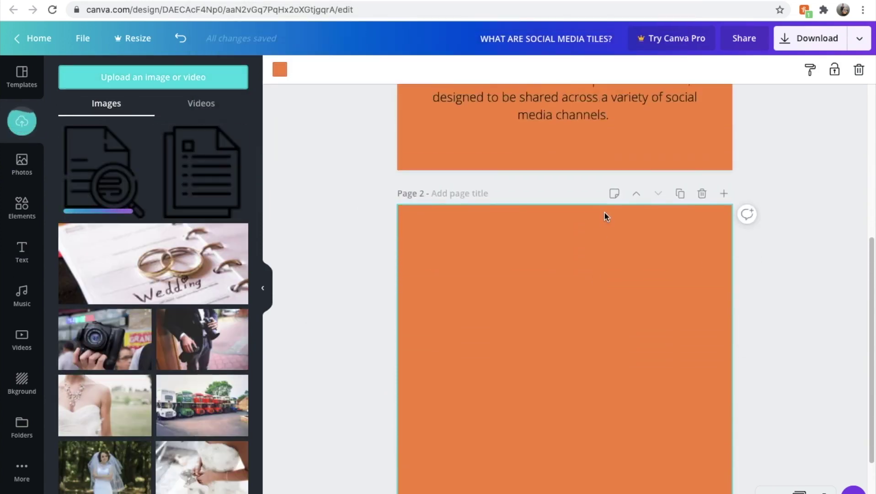
pyautogui.scroll(-5, 594, 275)
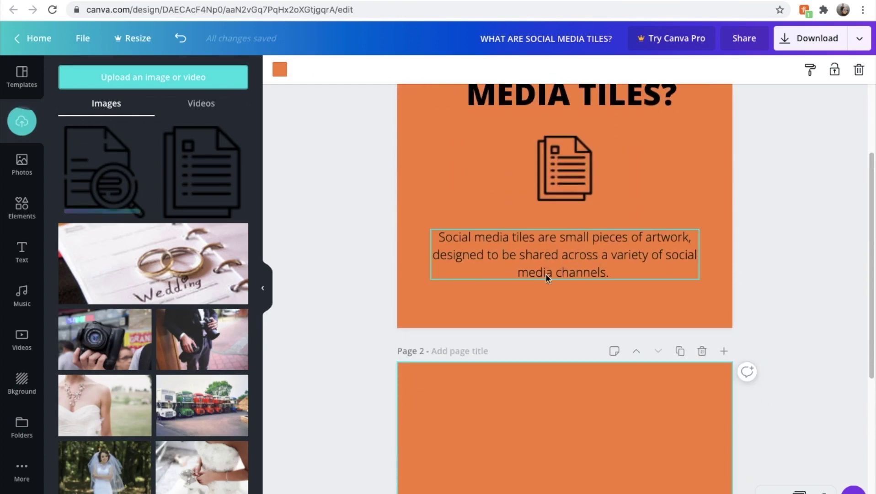
pyautogui.scroll(-3, 544, 276)
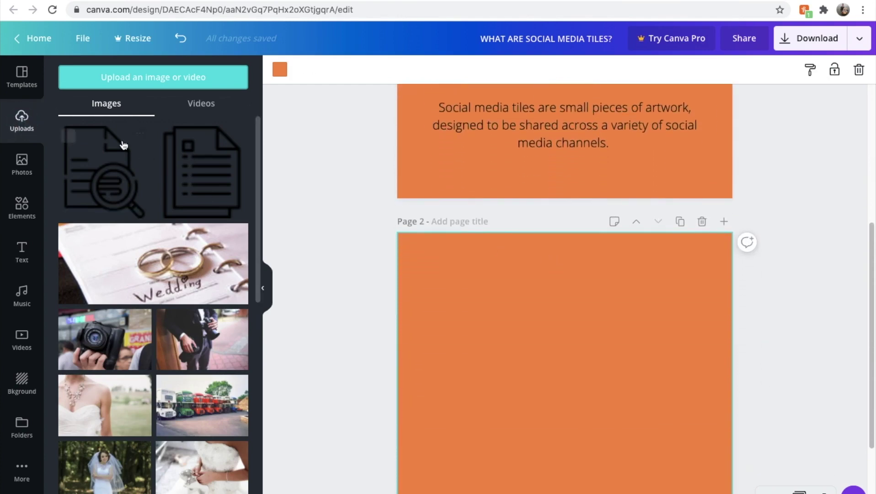
# Place the document-search icon on page 2 and shrink it to 224 by 224
pyautogui.moveTo(110, 164); pyautogui.dragTo(573, 359)
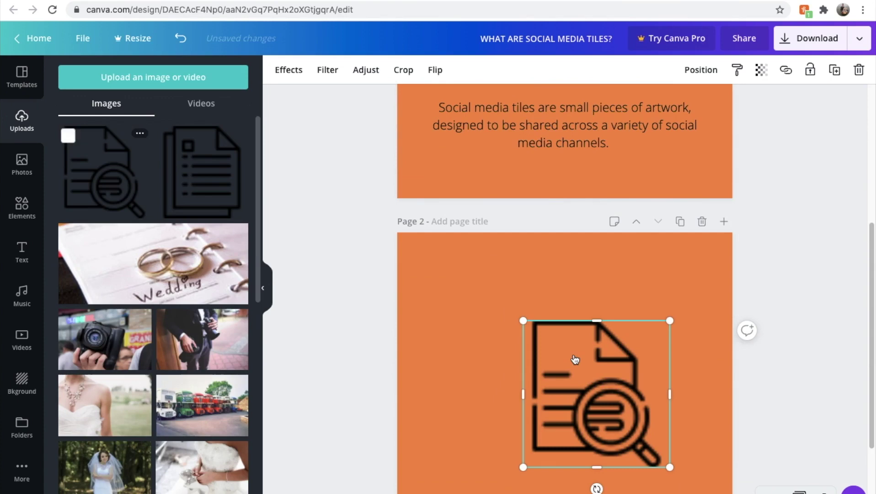
pyautogui.moveTo(670, 467); pyautogui.dragTo(592, 399)
pyautogui.scroll(3, 591, 401)
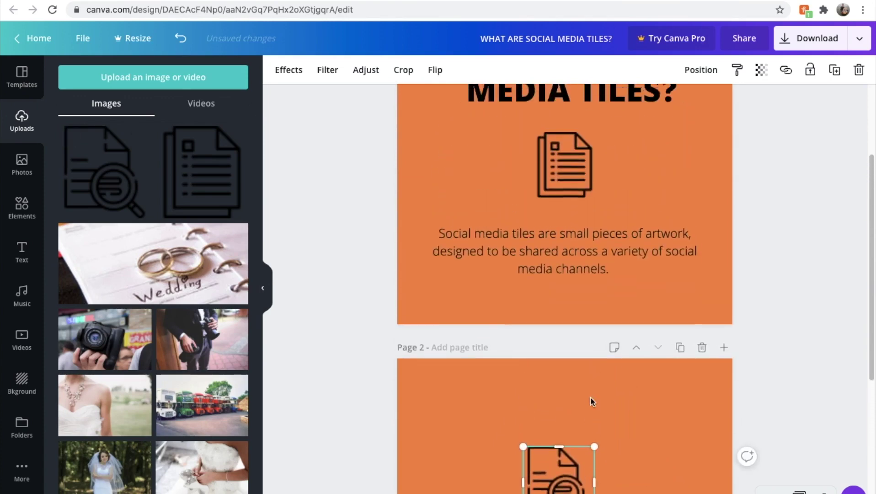
pyautogui.scroll(-4, 591, 393)
pyautogui.scroll(3, 576, 384)
# Add a heading on page 2 above the icon reading 'HOW TO MAKE SOCIAL MEDIA TILES?'
pyautogui.click(524, 365)
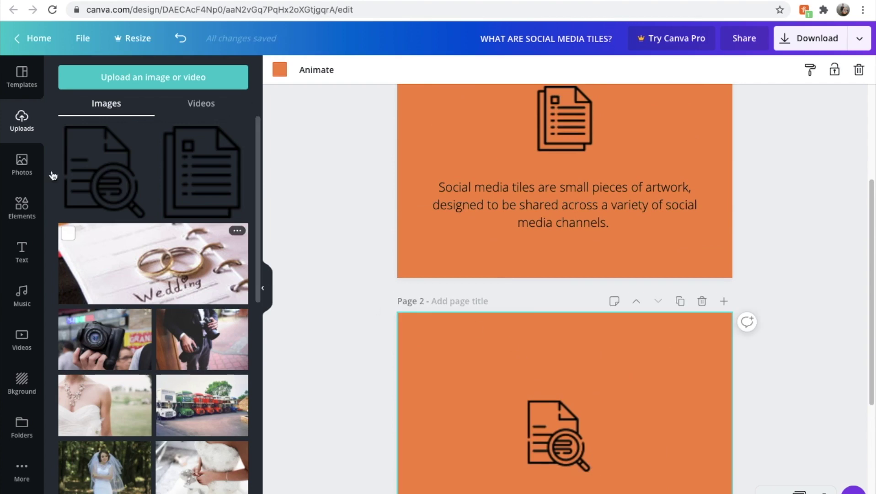
pyautogui.click(21, 161)
pyautogui.click(30, 272)
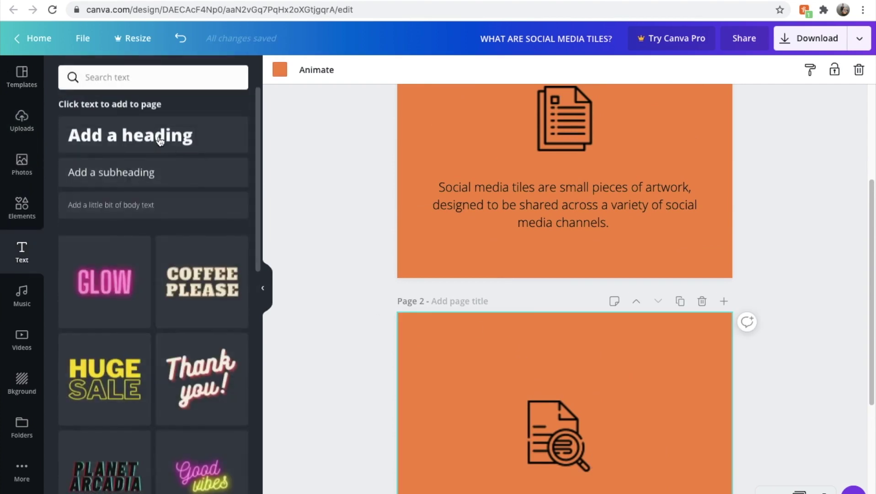
pyautogui.moveTo(158, 139); pyautogui.dragTo(603, 371)
pyautogui.moveTo(508, 342); pyautogui.dragTo(521, 351)
pyautogui.write('W')
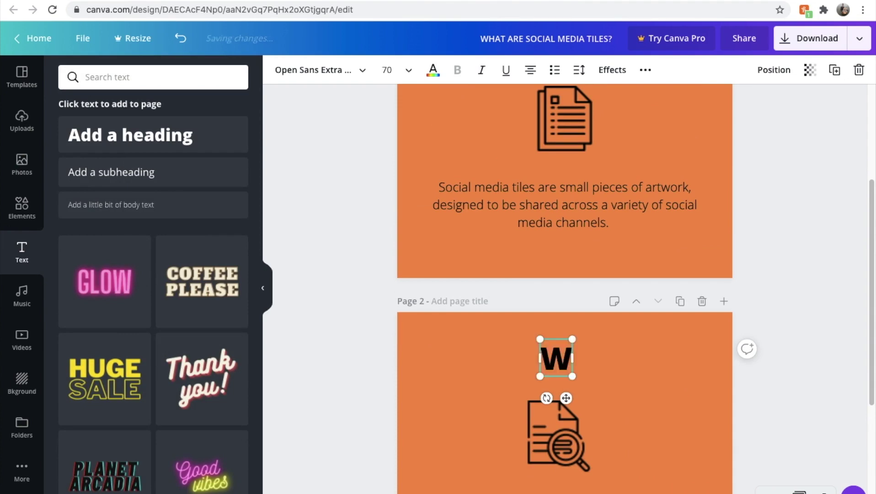
pyautogui.press('BackSpace')
pyautogui.write('HWO')
pyautogui.press('BackSpace')
pyautogui.press('BackSpace')
pyautogui.write('OW TO MAKE SO')
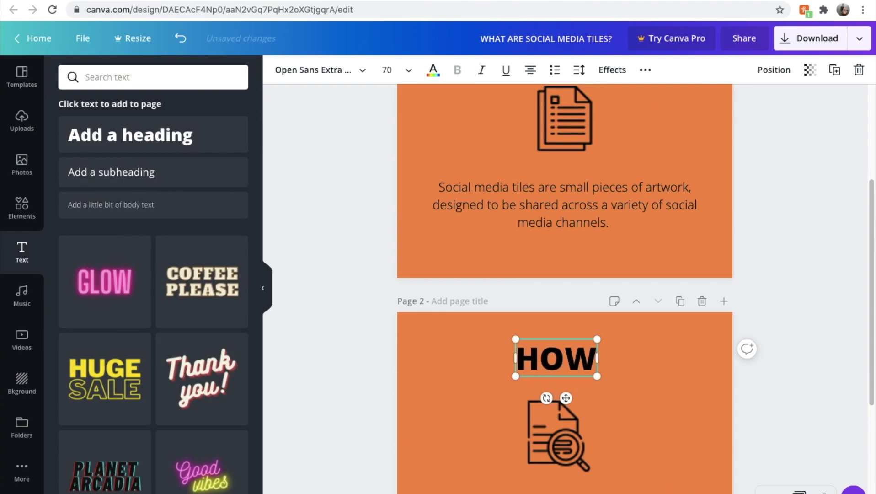
pyautogui.write('CIAL')
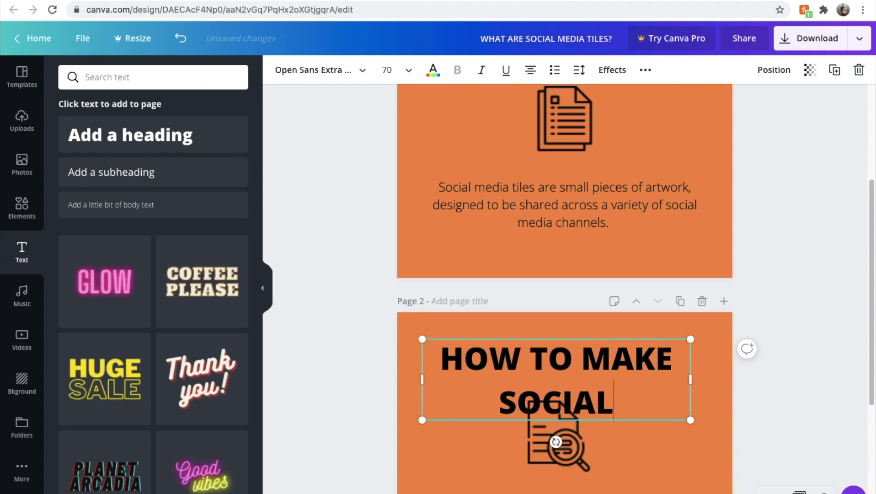
pyautogui.write(' MEDIA TILES?')
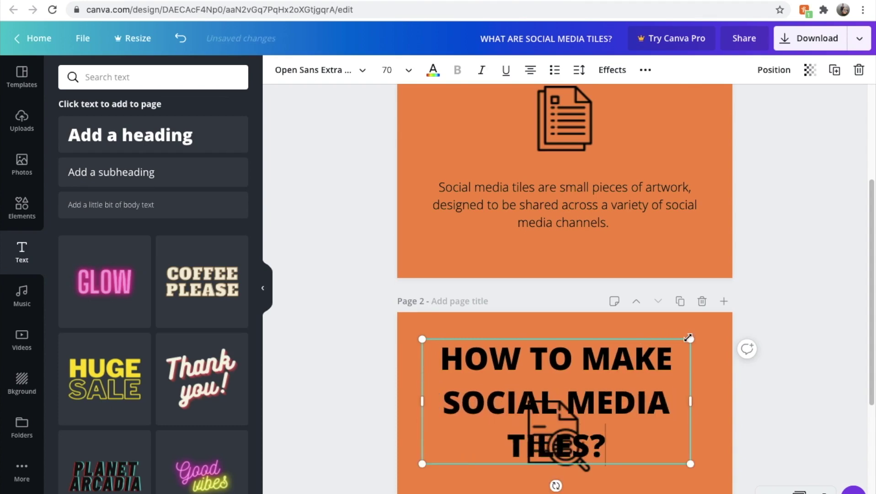
# Enlarge the heading to size 79.7 and widen its box across the page on three lines
pyautogui.moveTo(690, 339); pyautogui.dragTo(706, 331)
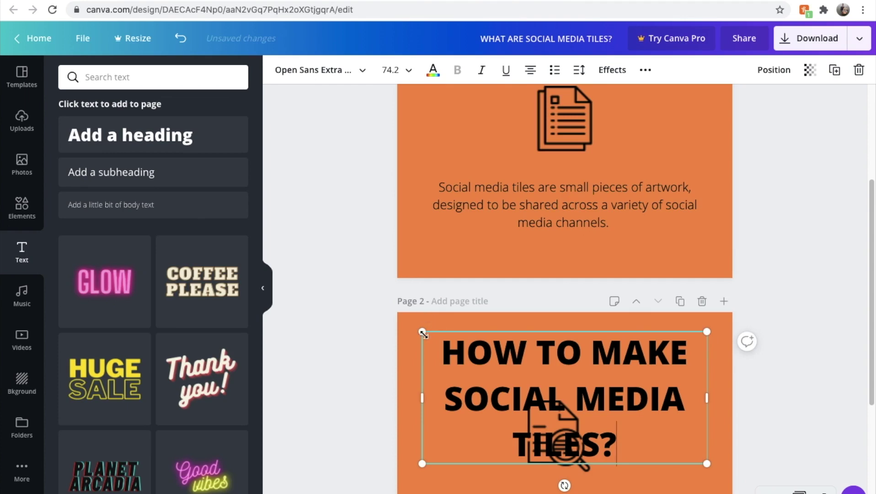
pyautogui.moveTo(413, 331); pyautogui.dragTo(402, 322)
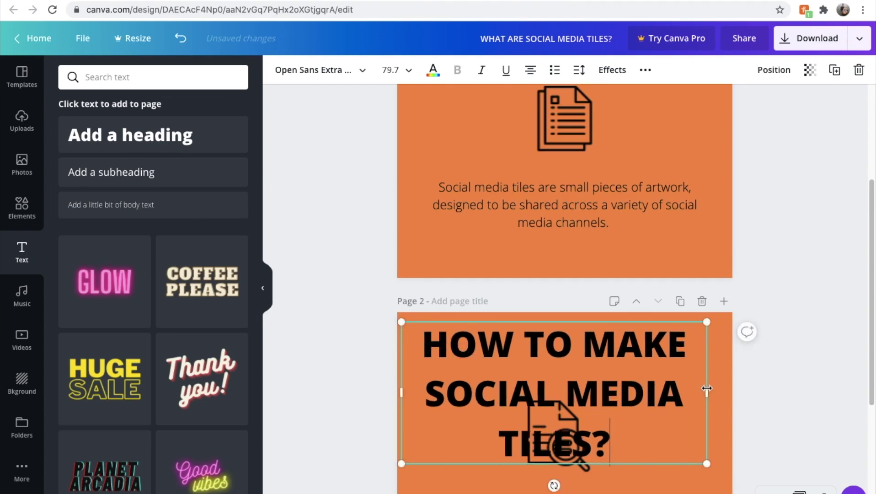
pyautogui.moveTo(707, 389); pyautogui.dragTo(736, 389)
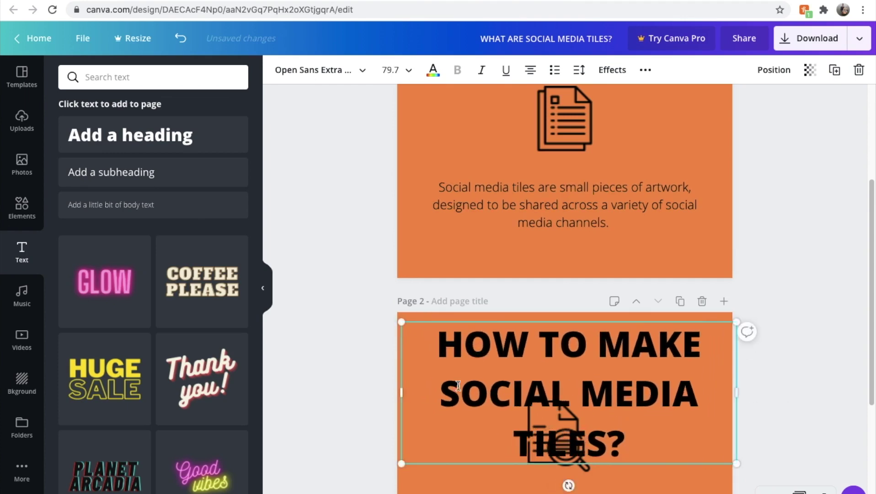
pyautogui.moveTo(401, 390); pyautogui.dragTo(389, 392)
pyautogui.doubleClick(507, 382)
# Try page 2 heading font sizes 72 and then 65, and nudge the heading to centre it
pyautogui.click(394, 70)
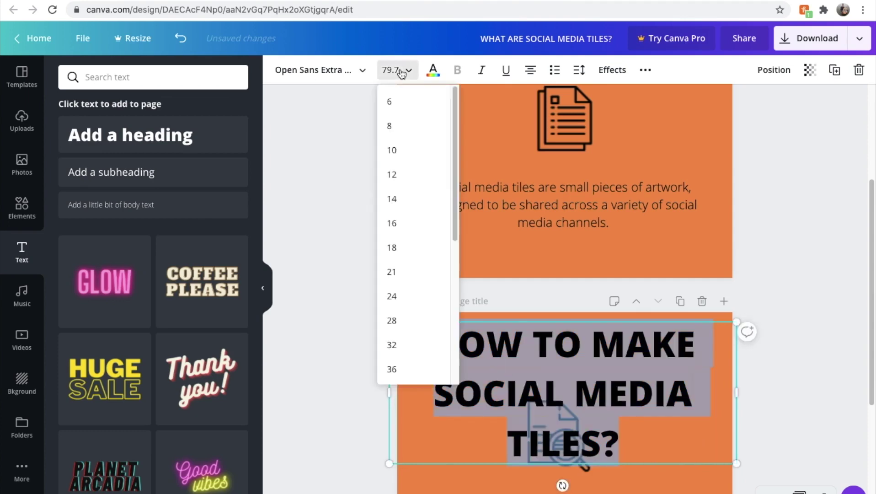
pyautogui.scroll(-5, 415, 355)
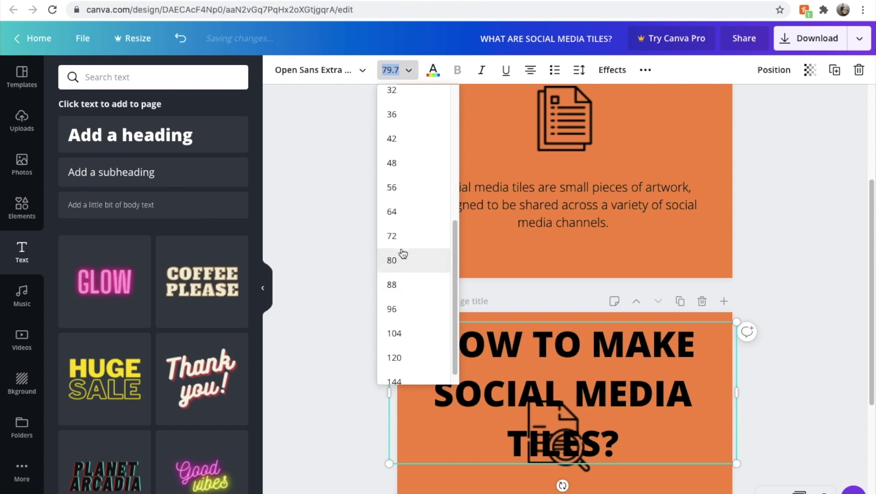
pyautogui.click(405, 235)
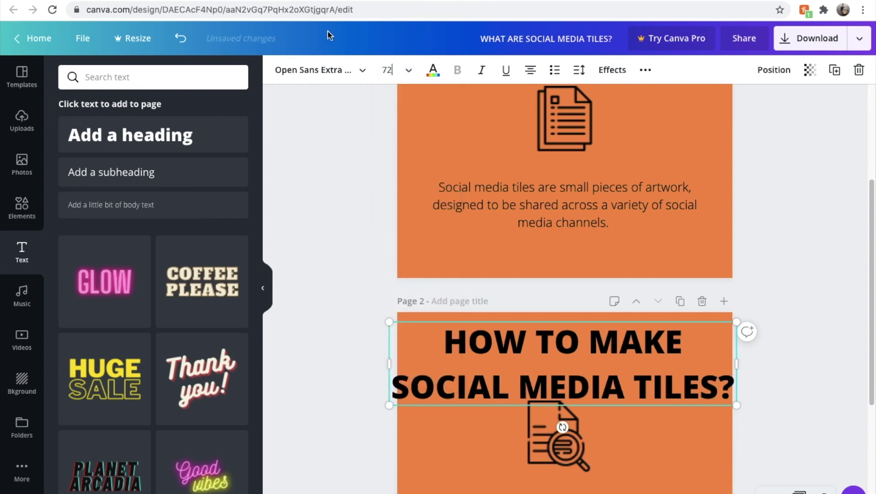
pyautogui.click(384, 60)
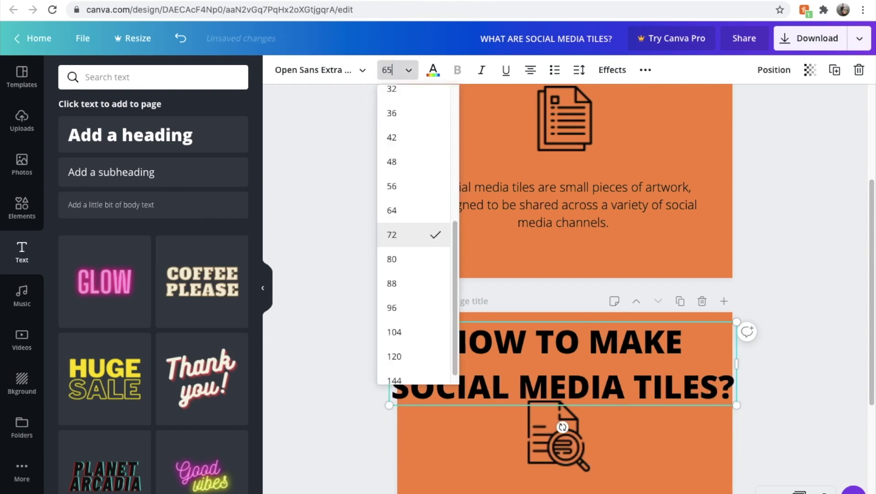
pyautogui.write('65')
pyautogui.press('Return')
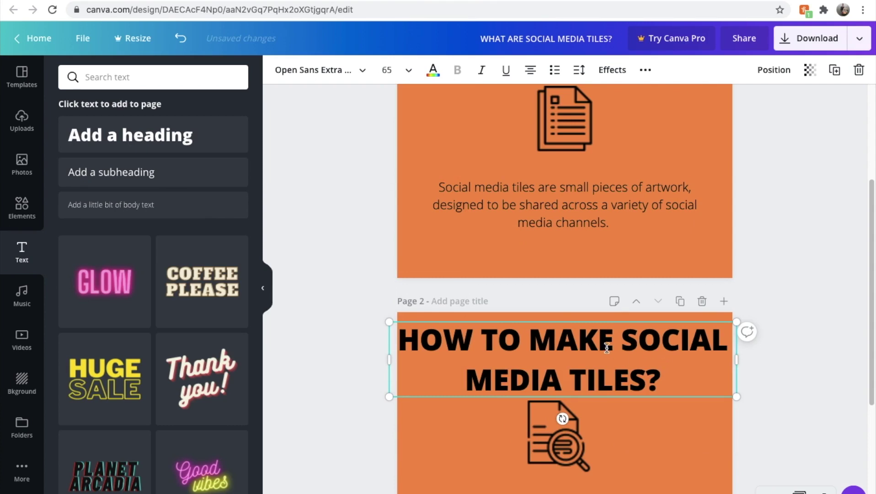
pyautogui.click(615, 403)
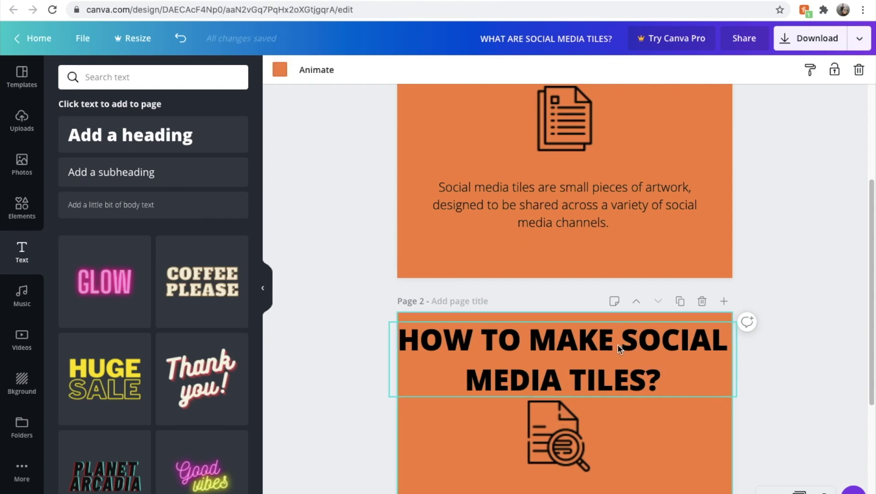
pyautogui.moveTo(618, 345); pyautogui.dragTo(620, 345)
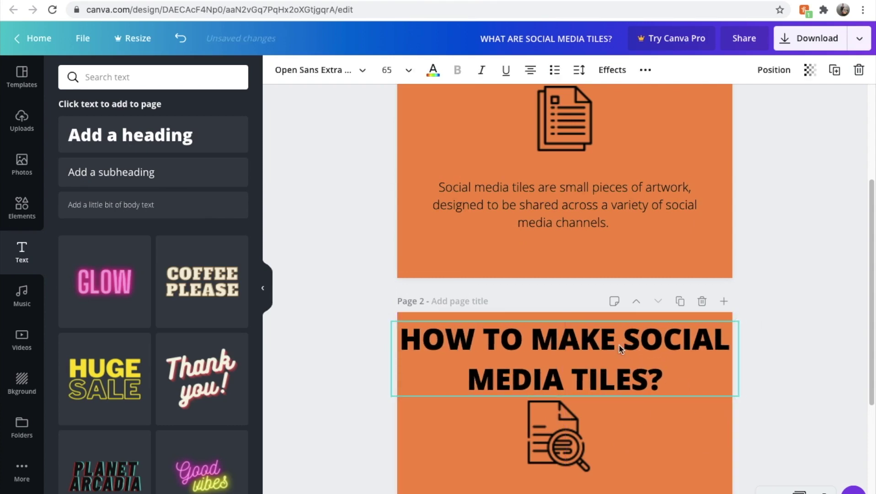
# Set the page 2 heading font size to 60 so it wraps onto two lines
pyautogui.click(804, 390)
pyautogui.scroll(-4, 784, 401)
pyautogui.click(561, 287)
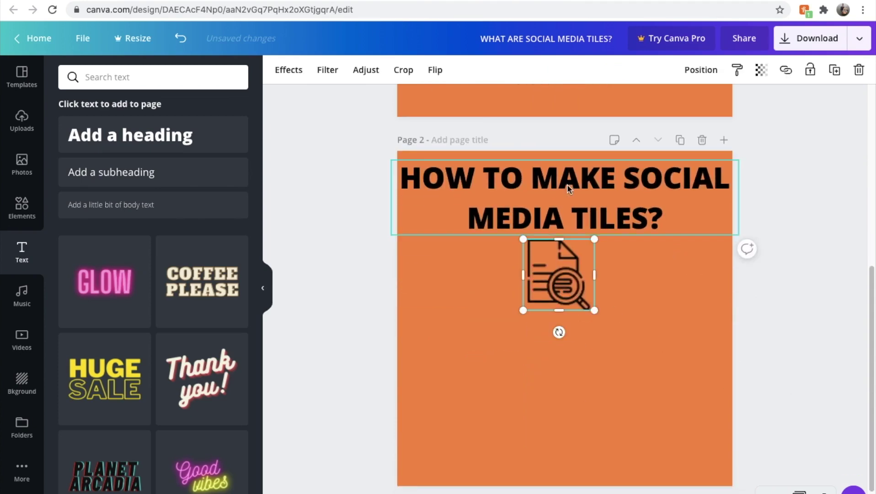
pyautogui.click(569, 188)
pyautogui.click(559, 181)
pyautogui.click(391, 71)
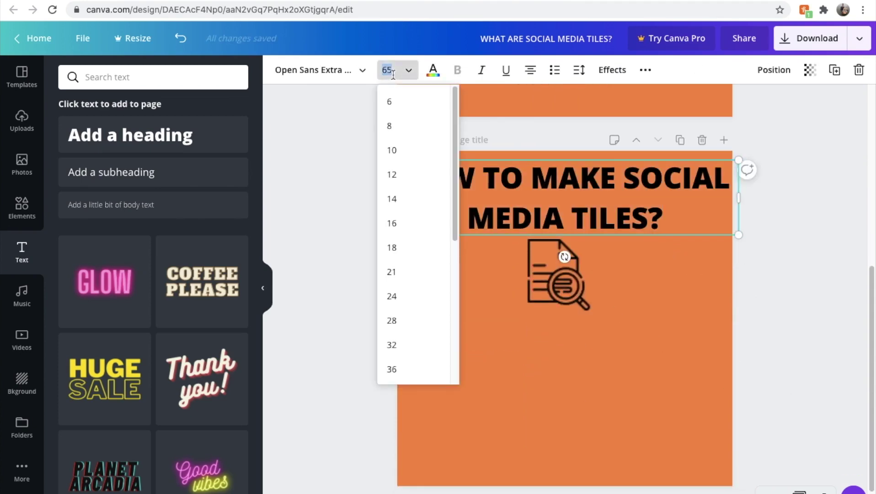
pyautogui.write('60')
pyautogui.press('Return')
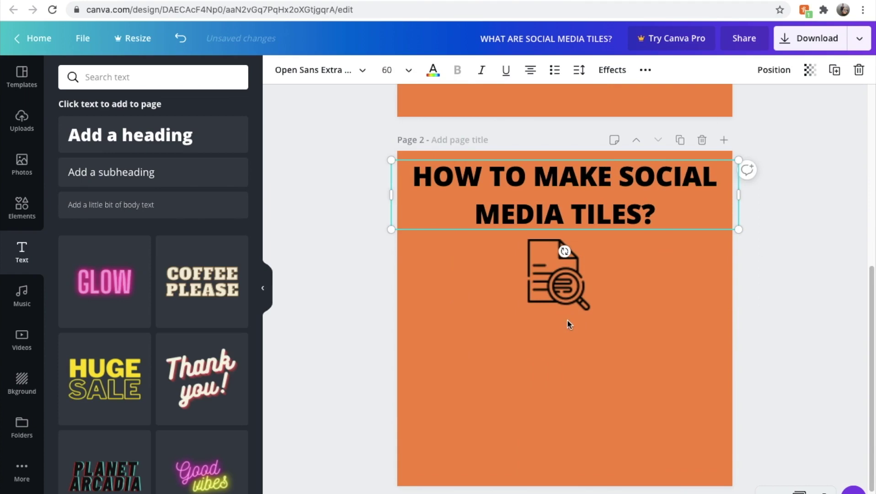
# Nudge the magnifier document icon to centre it below the heading
pyautogui.click(562, 298)
pyautogui.moveTo(562, 299); pyautogui.dragTo(568, 307)
pyautogui.click(582, 387)
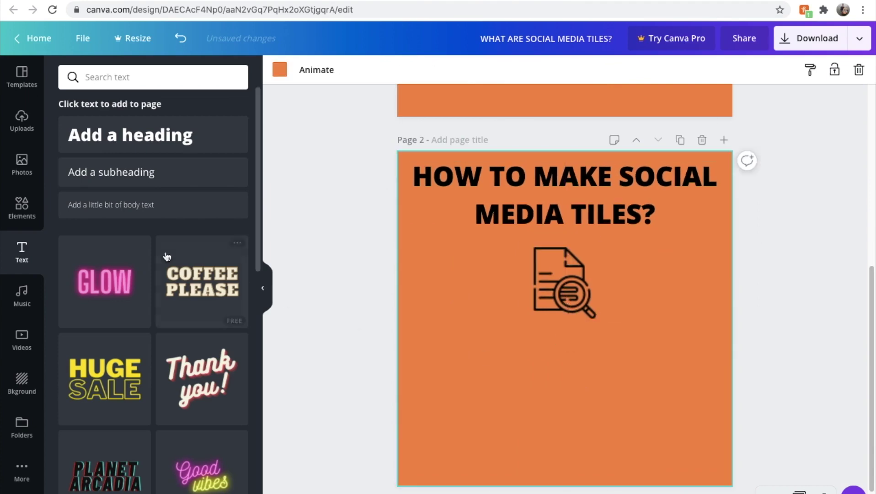
# Add a body text box listing 'Step 1. Use Canva.' followed by lines Step 2. to Step 5
pyautogui.click(125, 209)
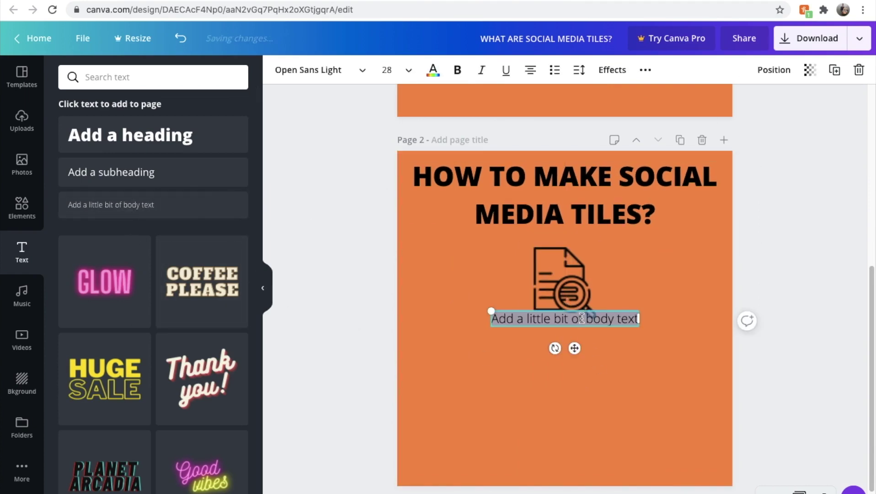
pyautogui.write('Step 1.')
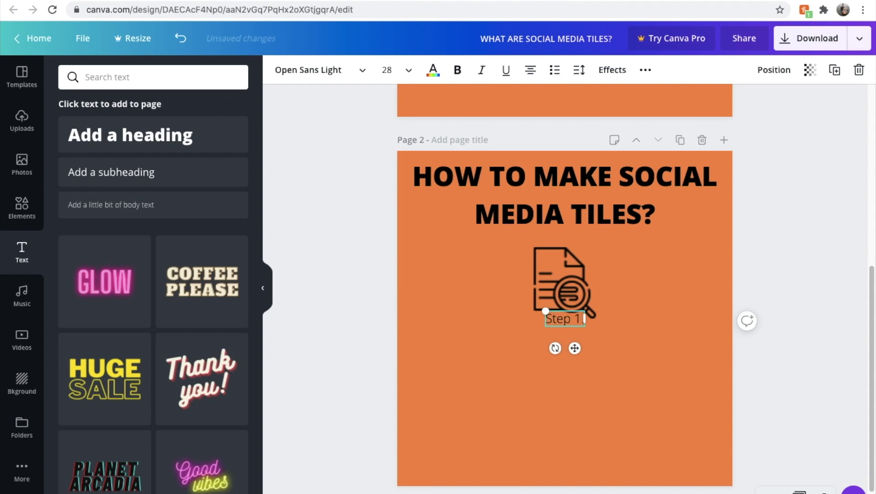
pyautogui.write(' Use C')
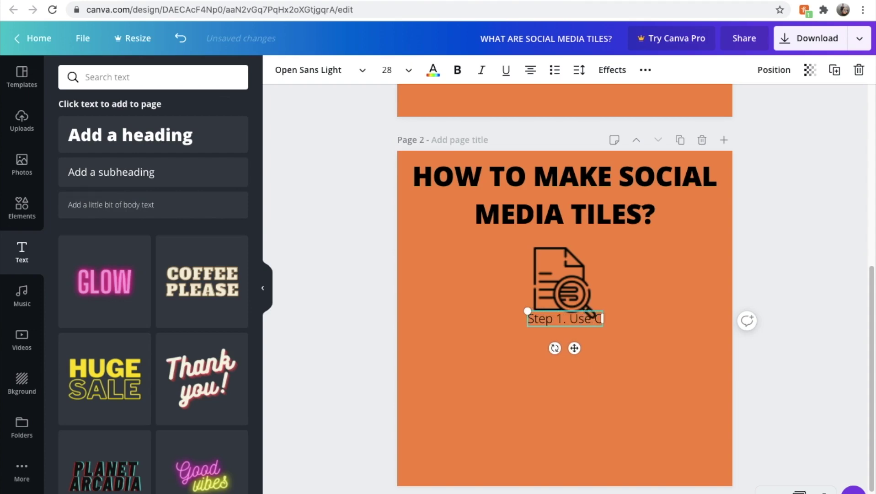
pyautogui.write('anve')
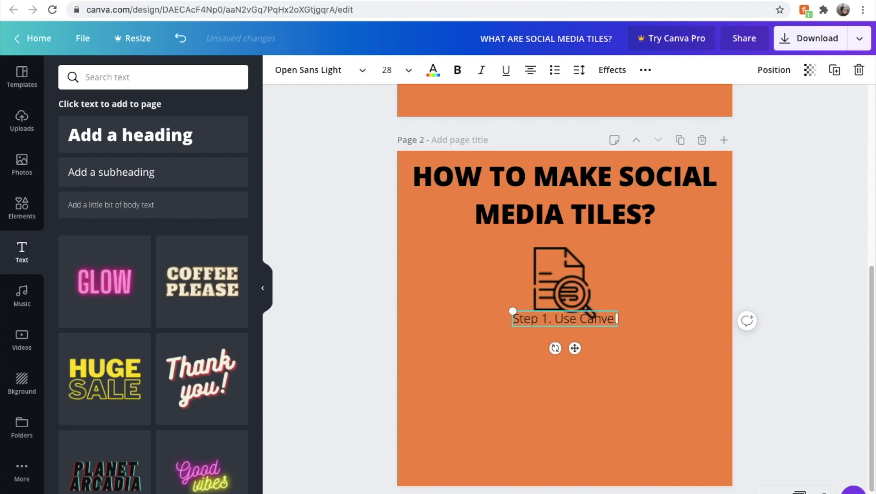
pyautogui.write('.')
pyautogui.press('Return')
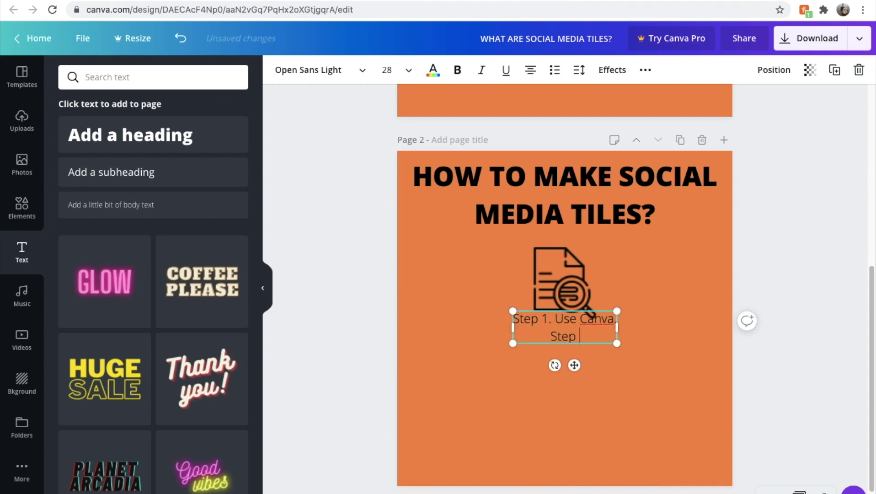
pyautogui.write('Step 2.')
pyautogui.press('Return')
pyautogui.write('Step')
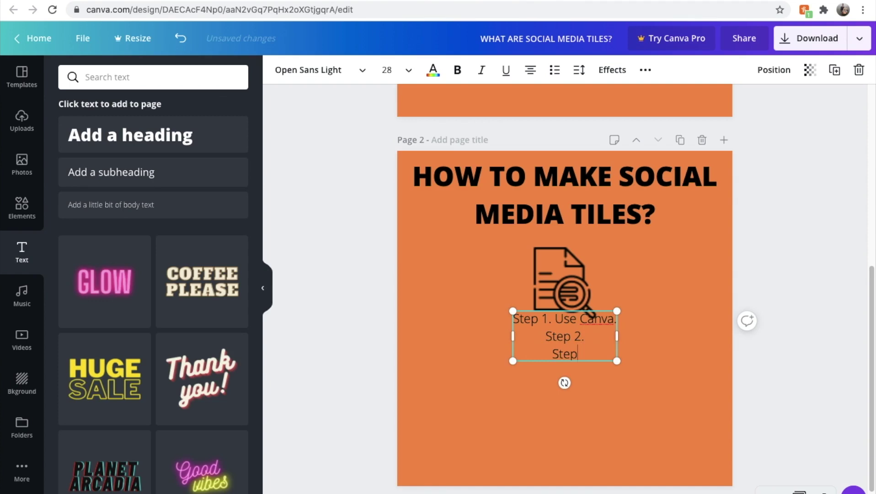
pyautogui.write(' 3.')
pyautogui.press('Return')
pyautogui.press('Return')
pyautogui.press('BackSpace')
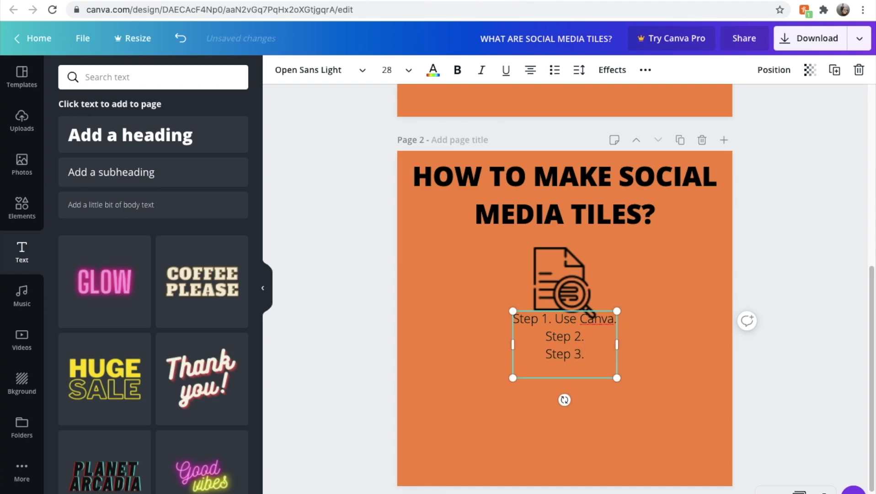
pyautogui.write('Step 4.')
pyautogui.press('Return')
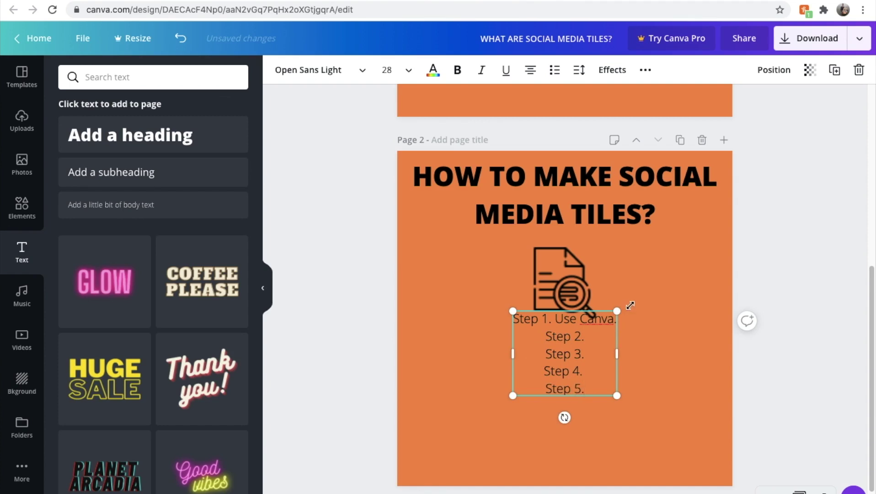
# Move the step list lower on the page and shift the magnifier icon slightly down
pyautogui.click(619, 320)
pyautogui.moveTo(593, 320); pyautogui.dragTo(591, 375)
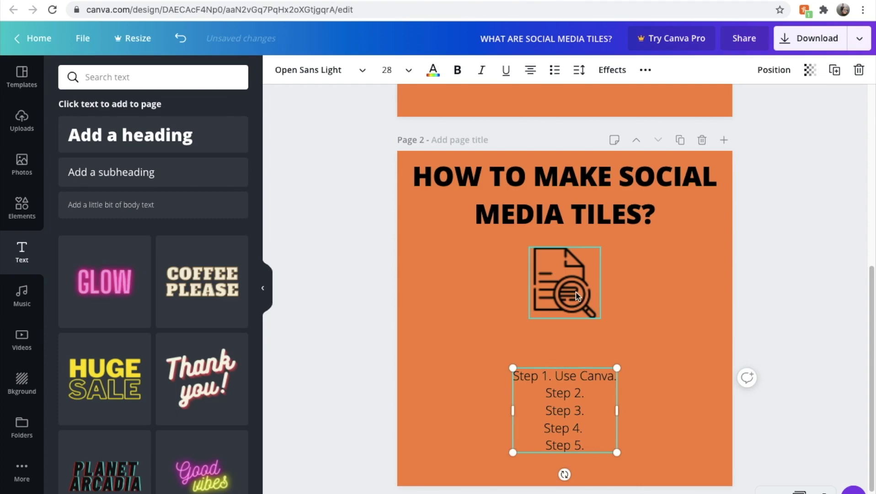
pyautogui.moveTo(577, 295); pyautogui.dragTo(577, 301)
# Scroll through the design to review both finished orange tiles
pyautogui.scroll(6, 825, 348)
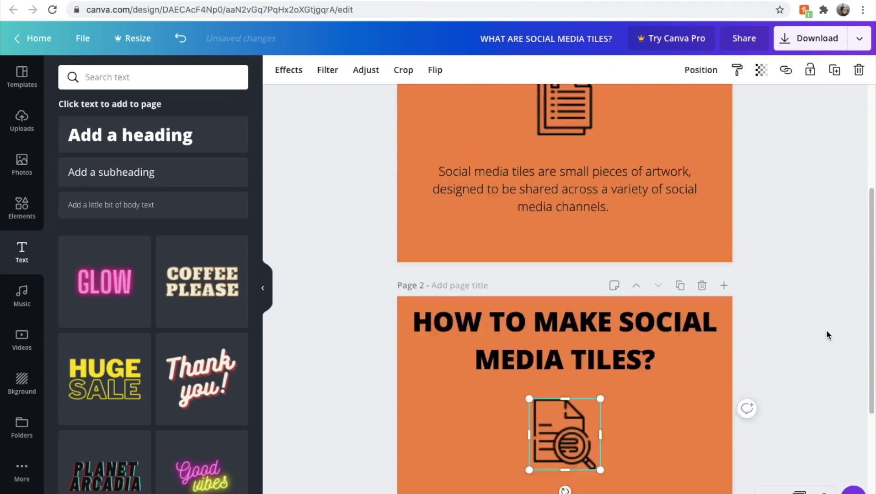
pyautogui.scroll(-2, 783, 248)
pyautogui.scroll(3, 738, 283)
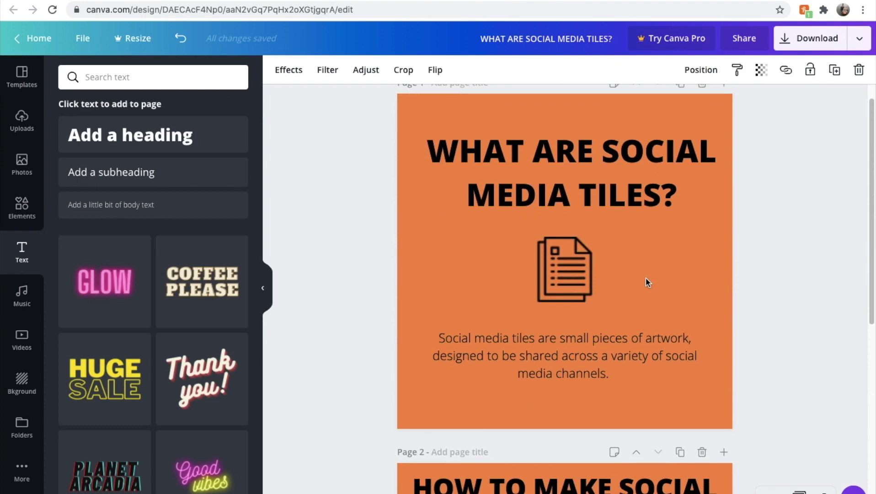
pyautogui.scroll(-3, 649, 362)
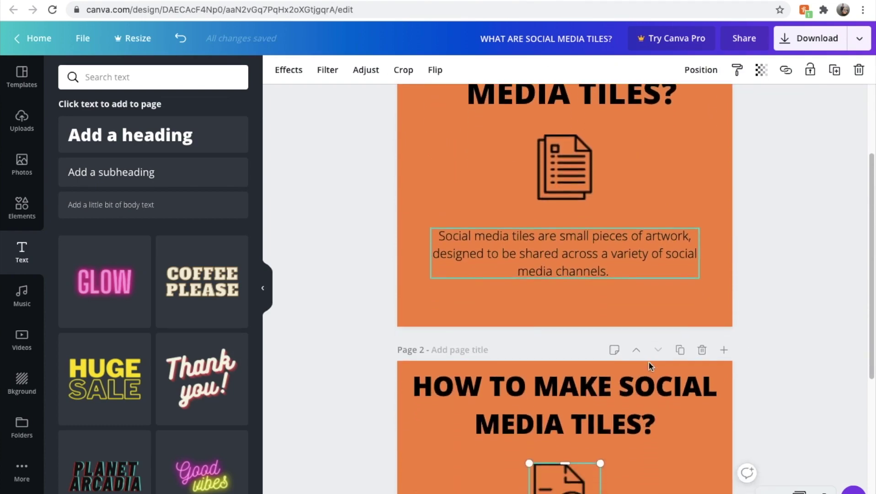
pyautogui.scroll(-6, 660, 331)
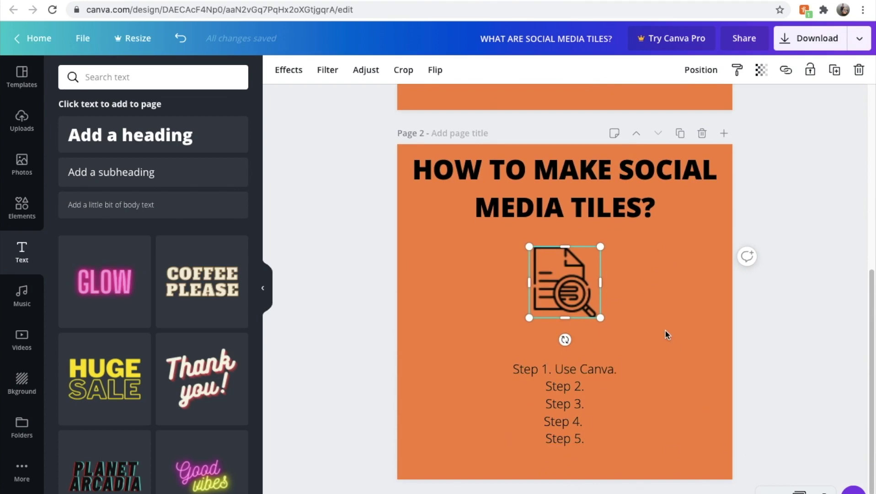
pyautogui.scroll(-1, 665, 334)
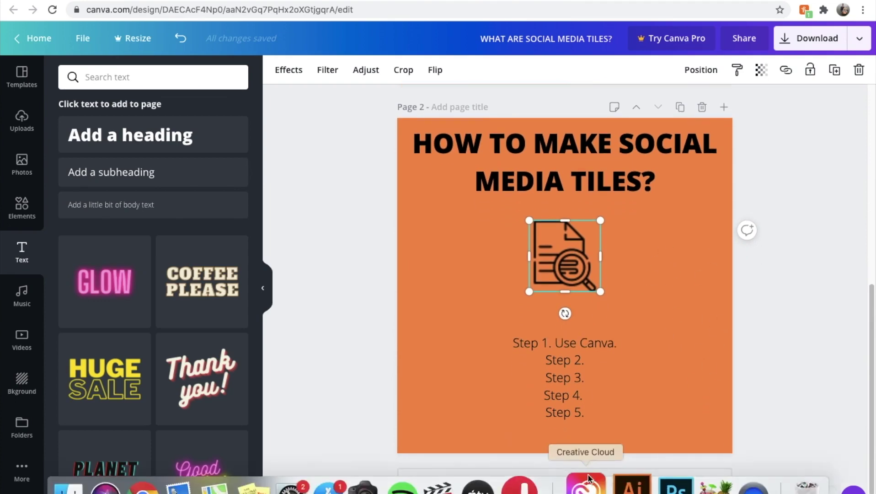
# Add a third page and cover it with the uploaded bride photo, shifted left to show her shoulder
pyautogui.click(646, 478)
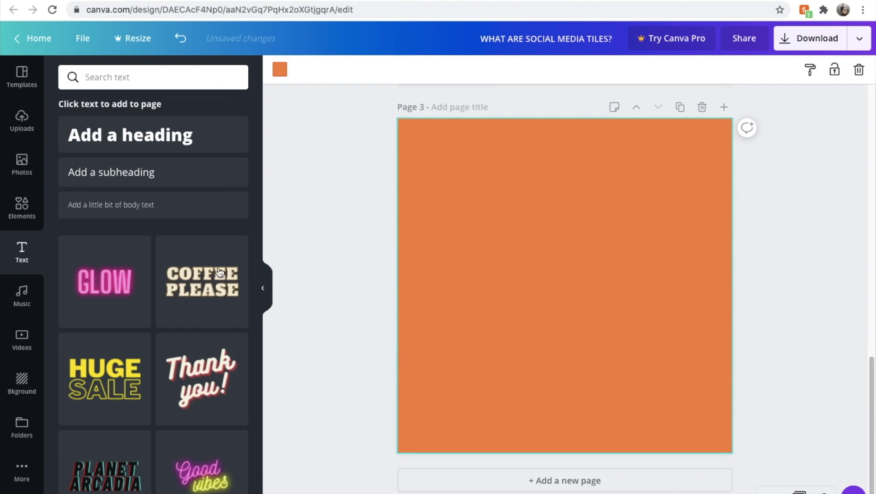
pyautogui.click(22, 161)
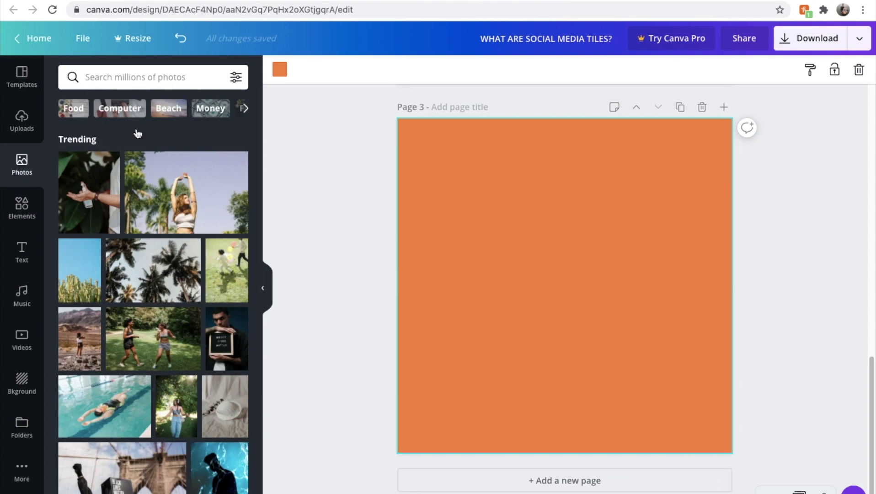
pyautogui.click(33, 118)
pyautogui.scroll(-1, 137, 183)
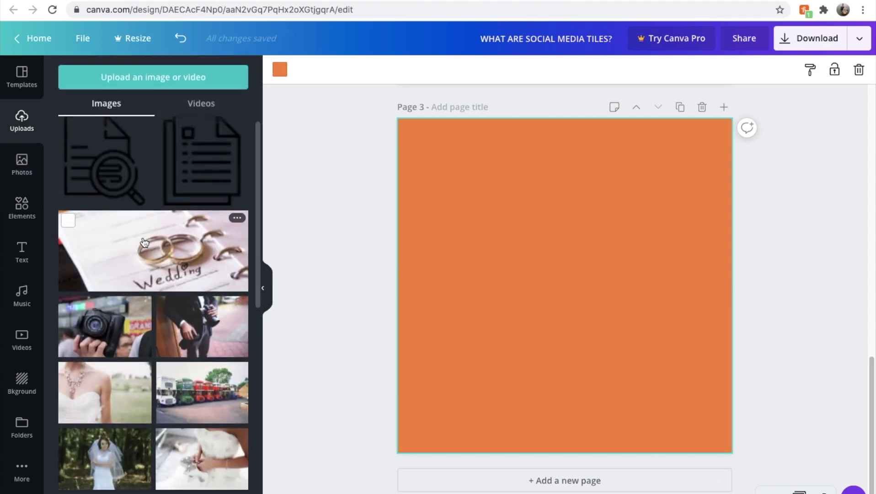
pyautogui.moveTo(125, 369); pyautogui.dragTo(463, 143)
pyautogui.moveTo(703, 392); pyautogui.dragTo(863, 478)
pyautogui.moveTo(614, 395); pyautogui.dragTo(509, 393)
# Add the heading 'HOW TO PLAN YOUR WEDDING' and place it near the top of page 3
pyautogui.click(21, 246)
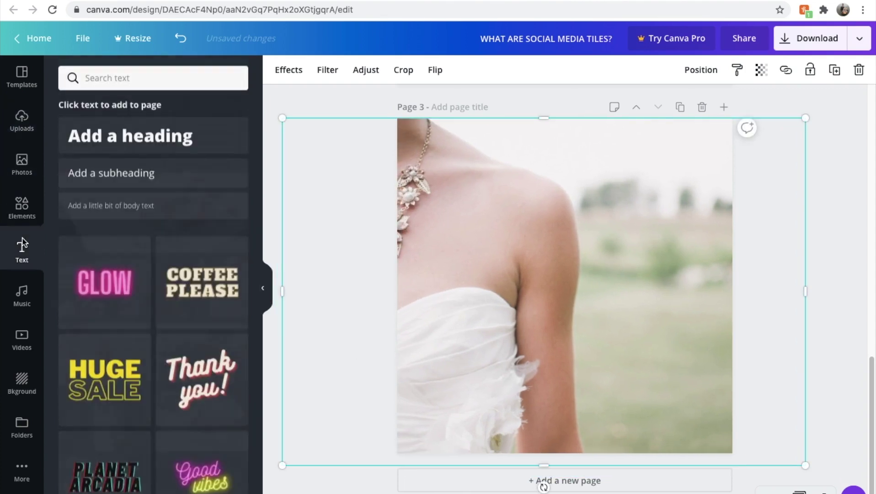
pyautogui.click(165, 146)
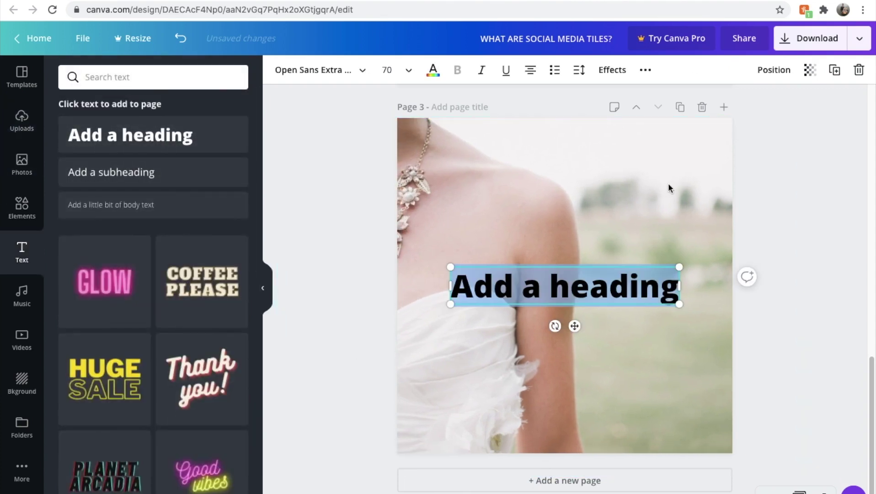
pyautogui.write('H')
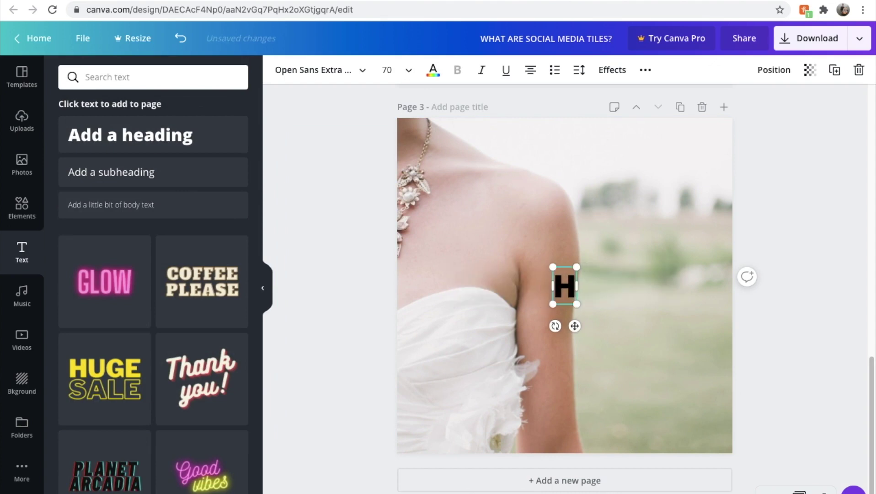
pyautogui.write('OW TP')
pyautogui.press('BackSpace')
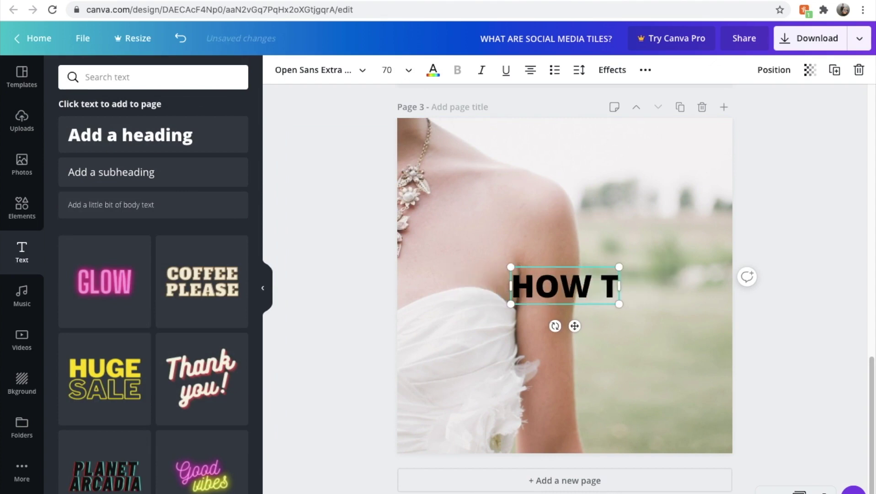
pyautogui.write('O PLAN YOUR WEDD')
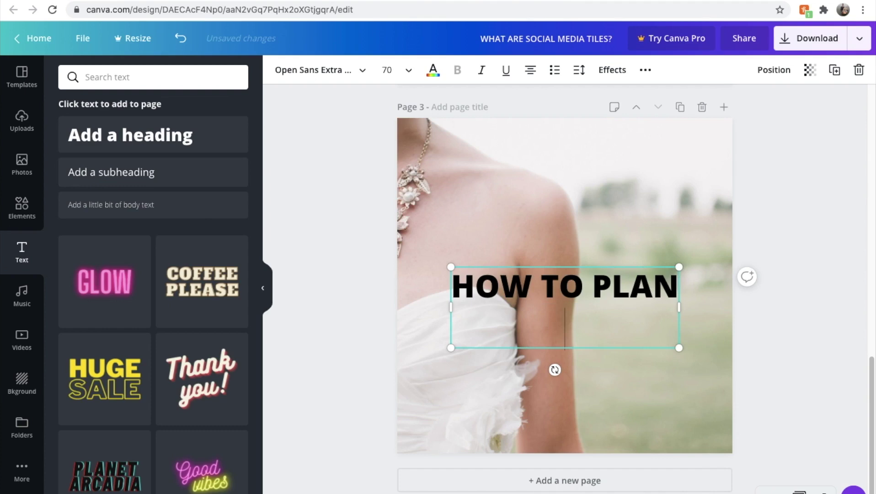
pyautogui.write('IM')
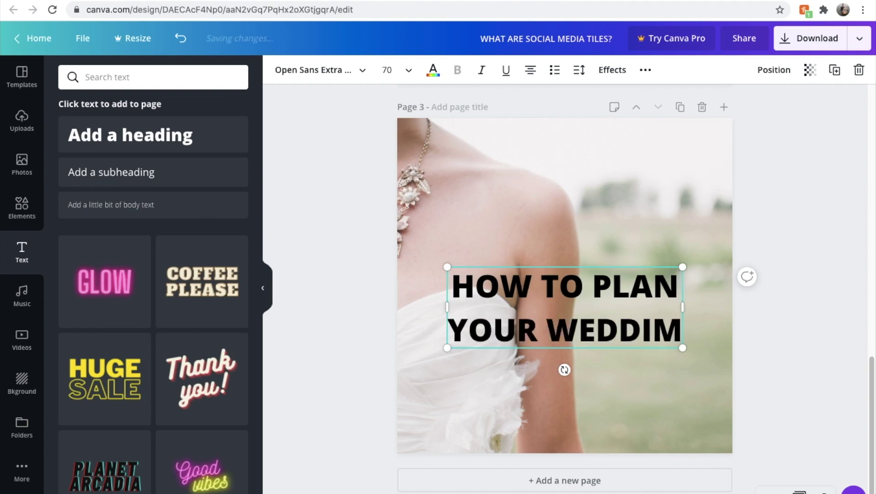
pyautogui.press('BackSpace')
pyautogui.write('ING')
pyautogui.press('BackSpace')
pyautogui.press('BackSpace')
pyautogui.press('BackSpace')
pyautogui.write('NG')
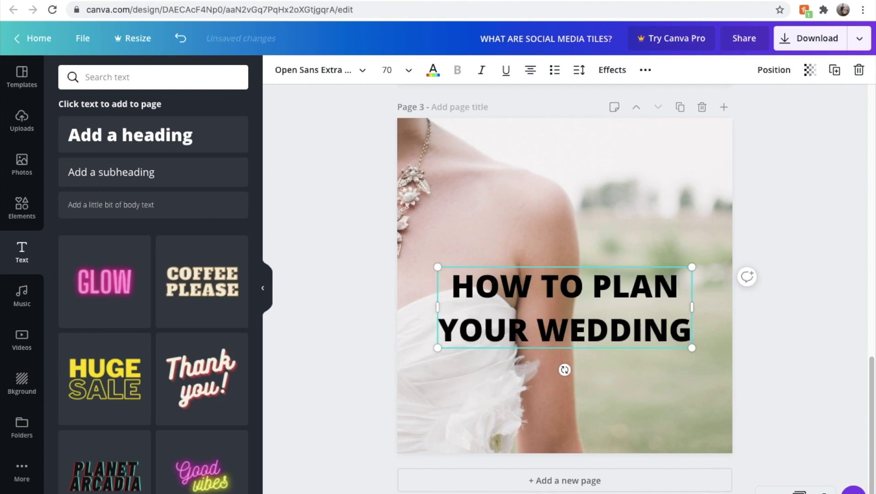
pyautogui.moveTo(596, 268); pyautogui.dragTo(592, 142)
pyautogui.click(582, 303)
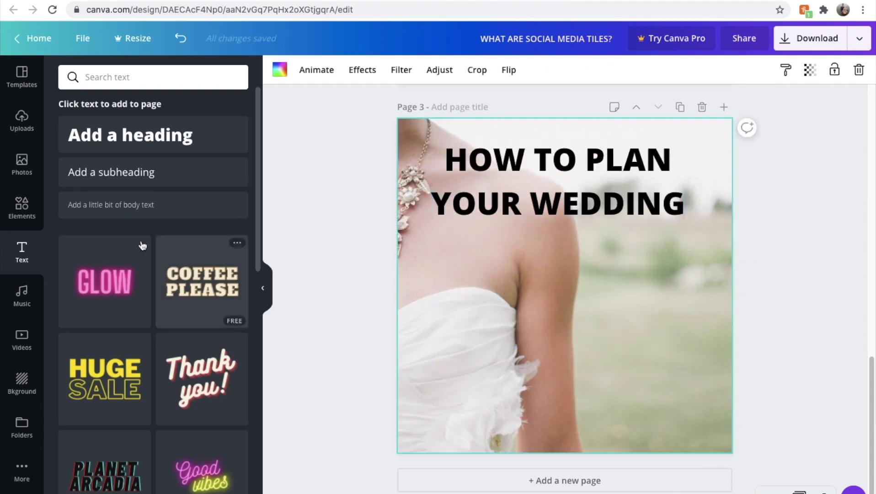
# Add a body text list: 'Step 1. Decide a date.', a partner step, and 'Step 3.Send invites.'
pyautogui.click(157, 199)
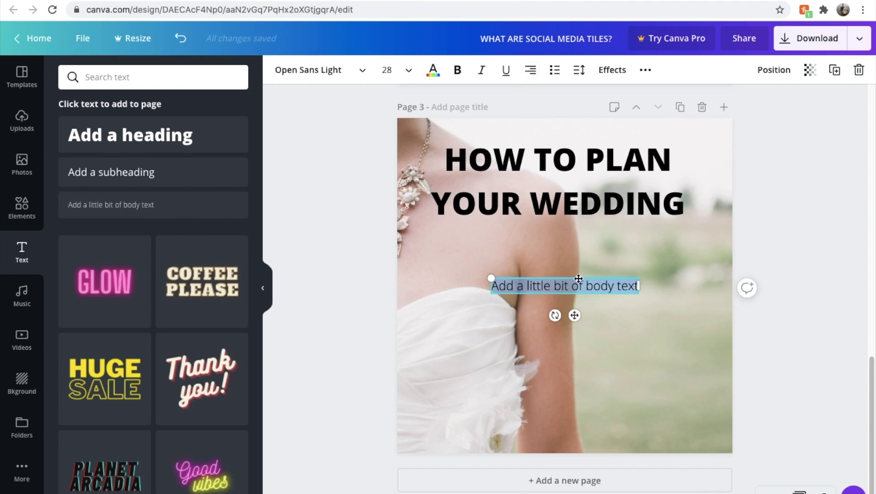
pyautogui.write('Step 1. Decidne')
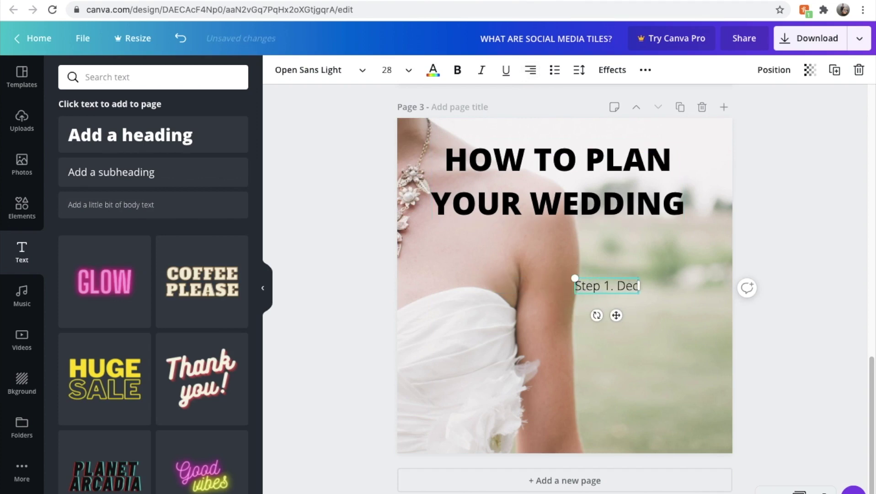
pyautogui.press('BackSpace')
pyautogui.press('BackSpace')
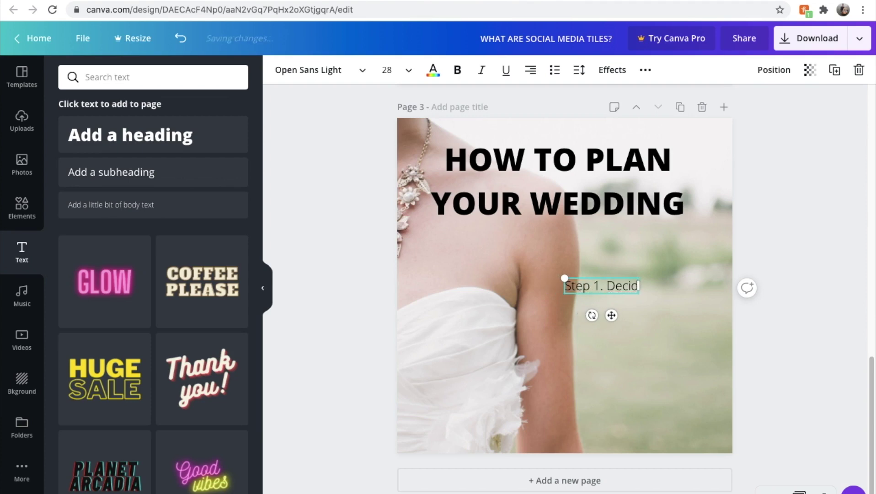
pyautogui.write('e a dt')
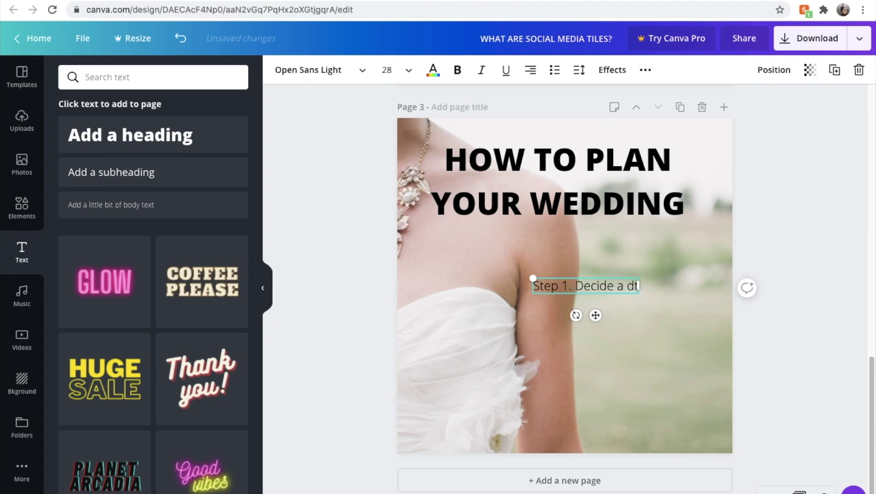
pyautogui.press('BackSpace')
pyautogui.write('ate.')
pyautogui.press('Return')
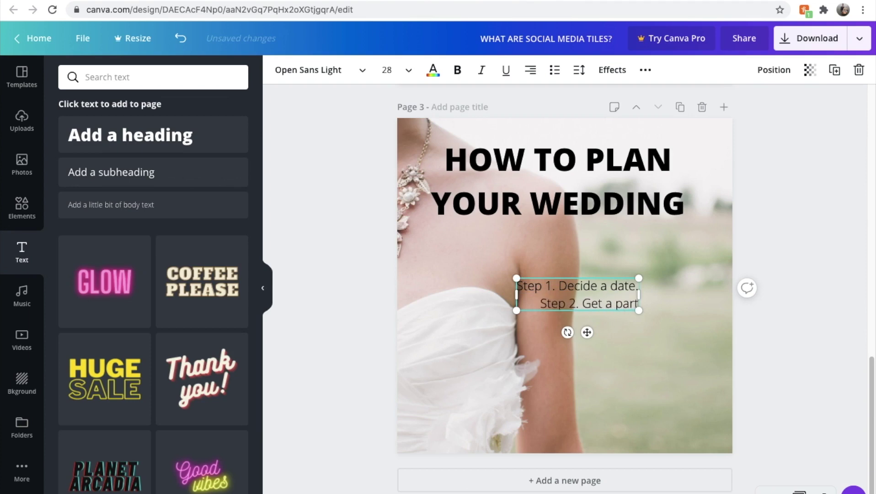
pyautogui.write('ner.')
pyautogui.press('Return')
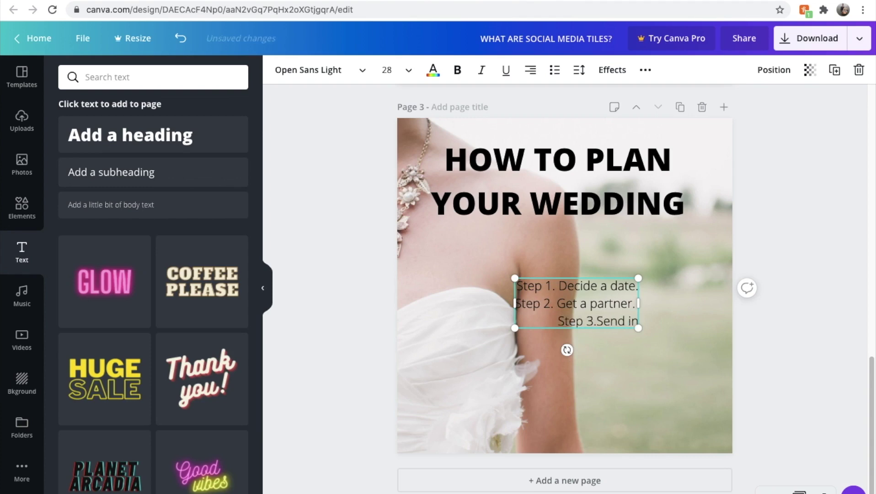
pyautogui.write('Step 3.Send invites.')
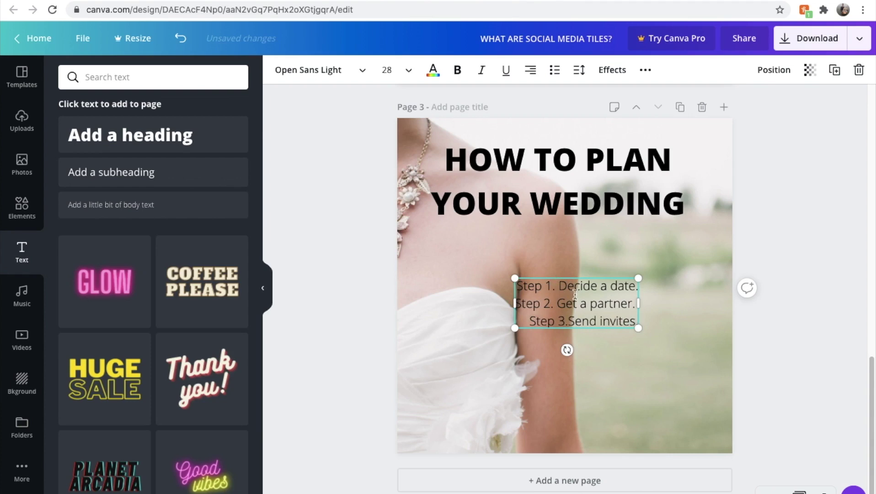
# Set the whole step list to font size 36 and move it under the heading
pyautogui.tripleClick(598, 308)
pyautogui.hotkey('ctrl', 'a')
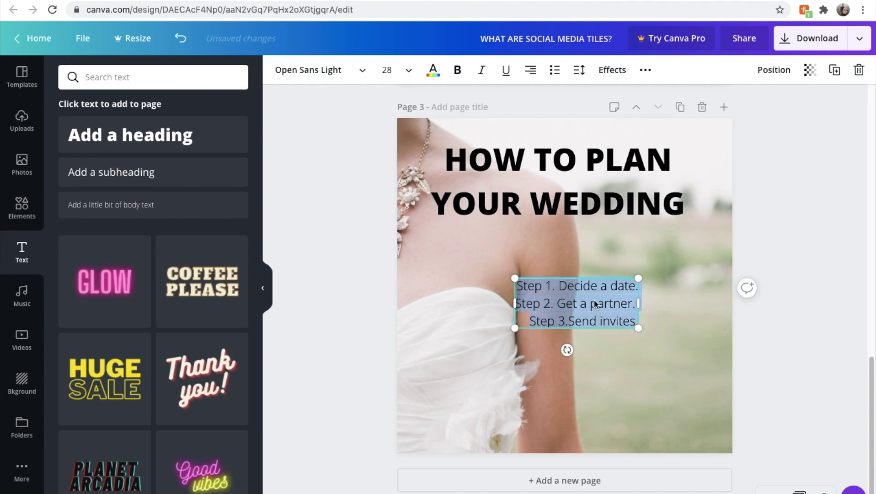
pyautogui.click(409, 81)
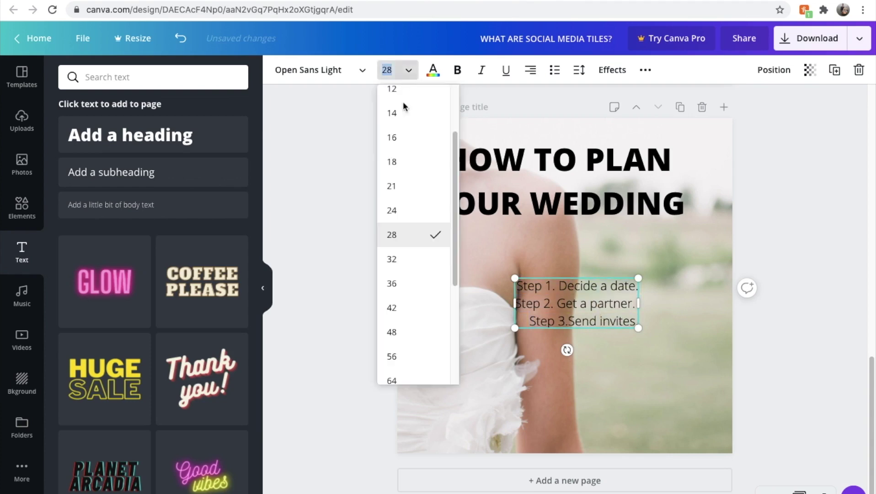
pyautogui.click(418, 279)
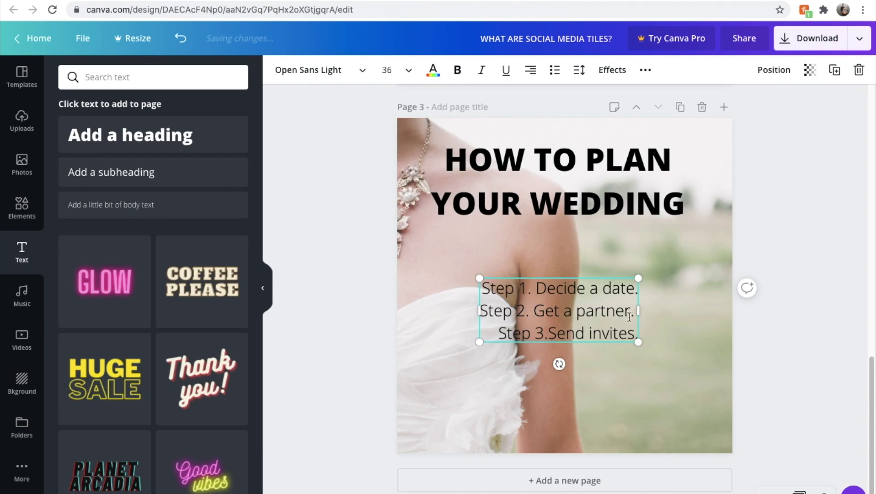
pyautogui.click(774, 353)
pyautogui.click(607, 314)
pyautogui.moveTo(607, 314); pyautogui.dragTo(663, 290)
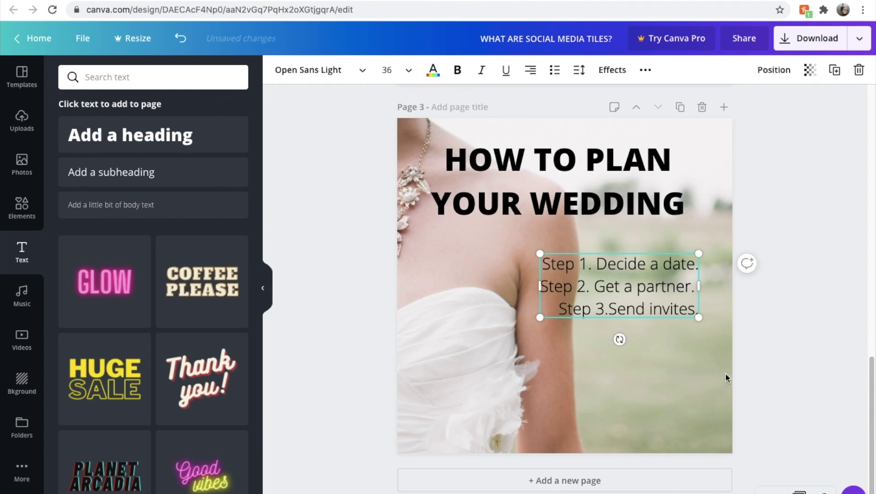
# Download all 3 pages of the design as PNG images
pyautogui.scroll(15, 638, 310)
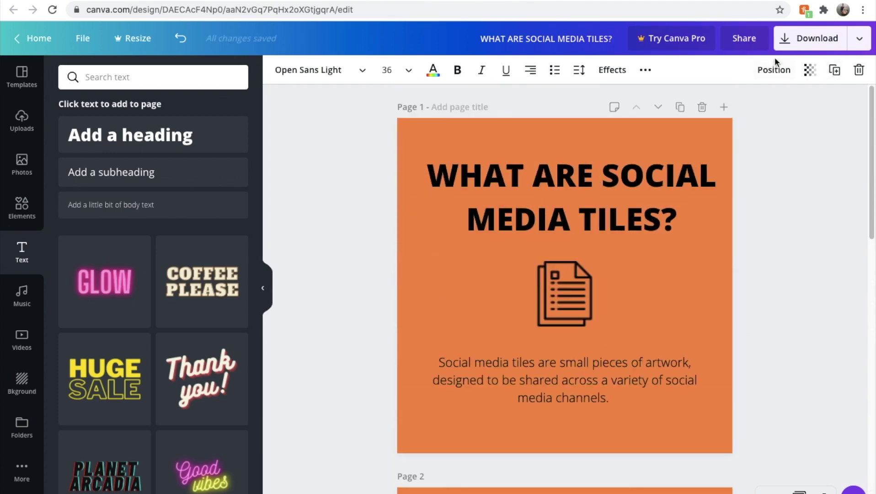
pyautogui.click(790, 44)
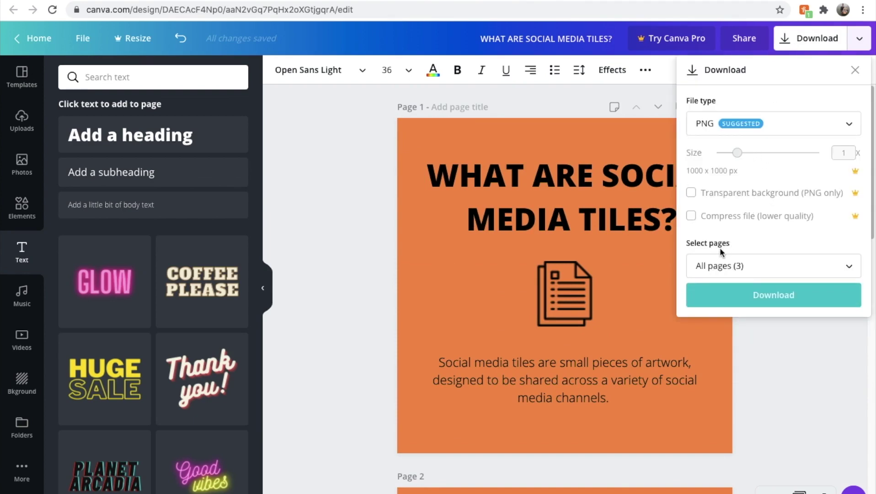
pyautogui.click(761, 295)
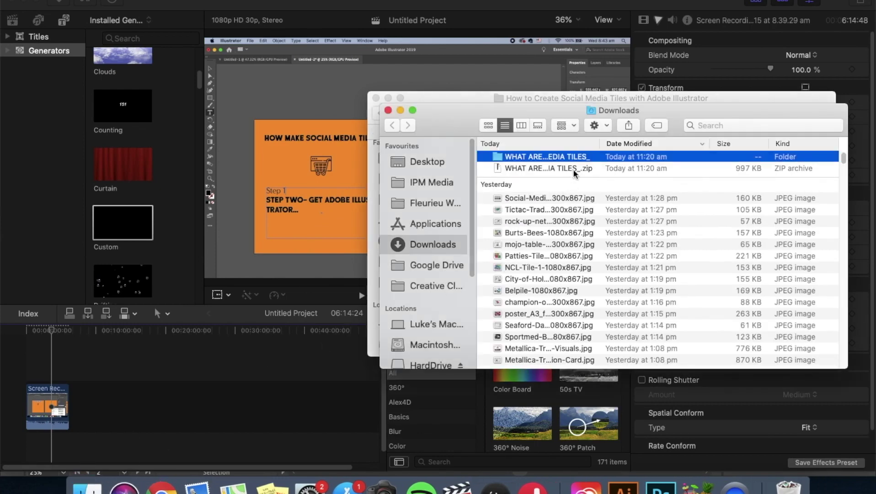
# Preview 1.png, 2.png and 3.png from the downloaded tiles folder, then return to Canva
pyautogui.doubleClick(581, 158)
pyautogui.click(574, 158)
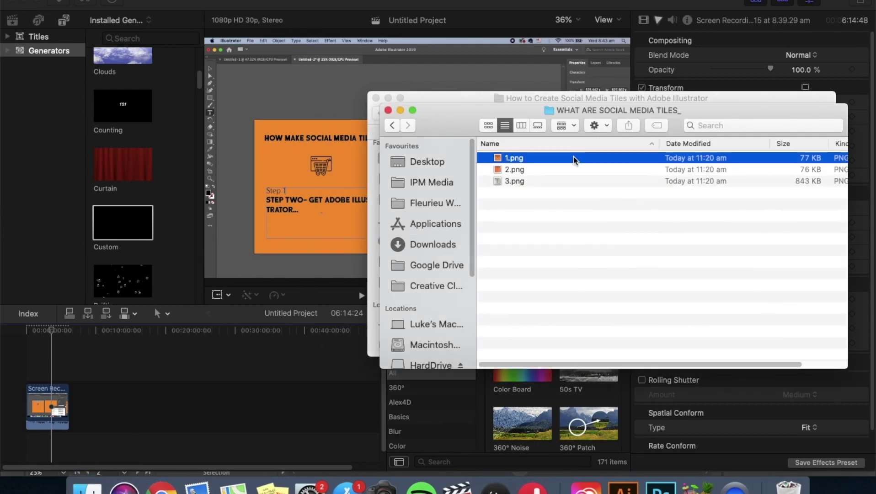
pyautogui.press('space')
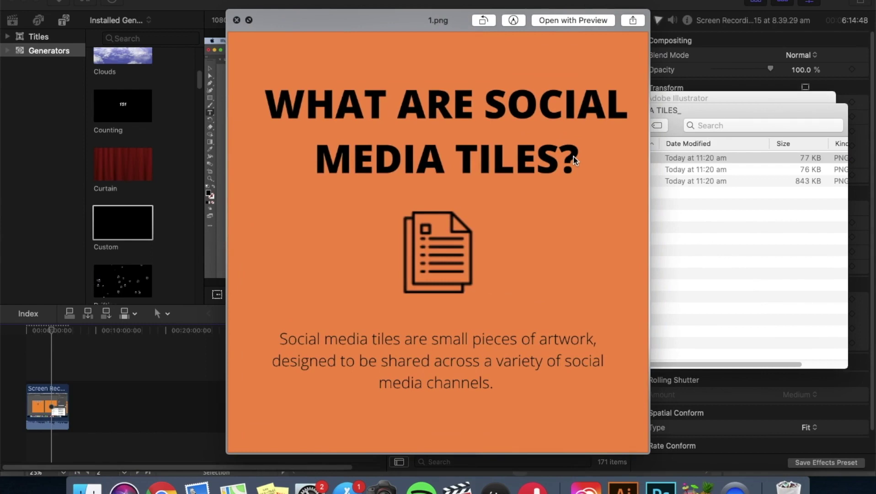
pyautogui.press('Down')
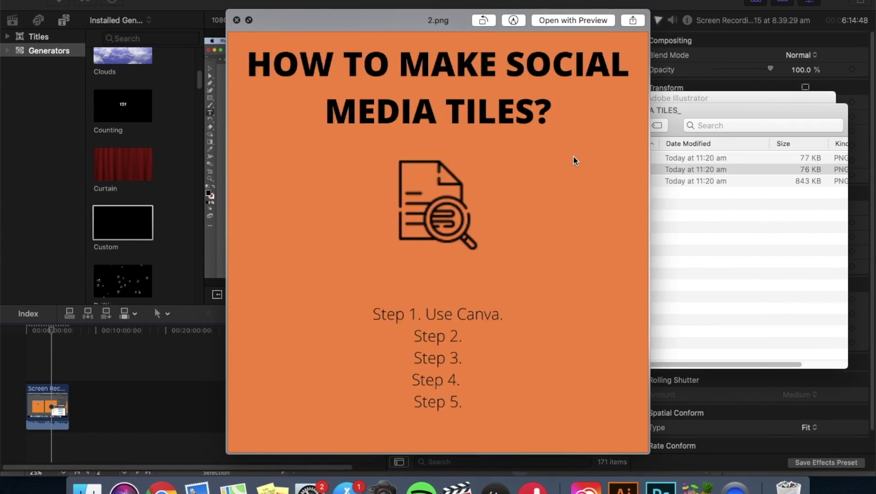
pyautogui.press('Down')
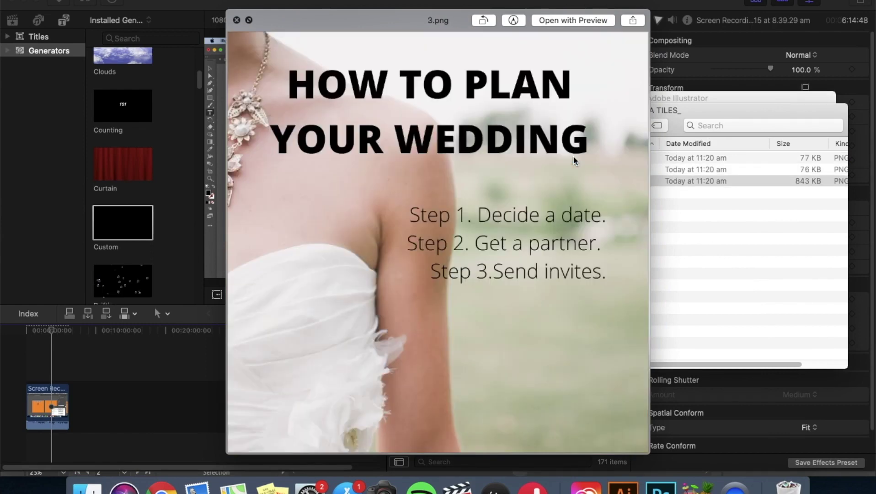
pyautogui.press('space')
pyautogui.hotkey('ctrl', 'Right')
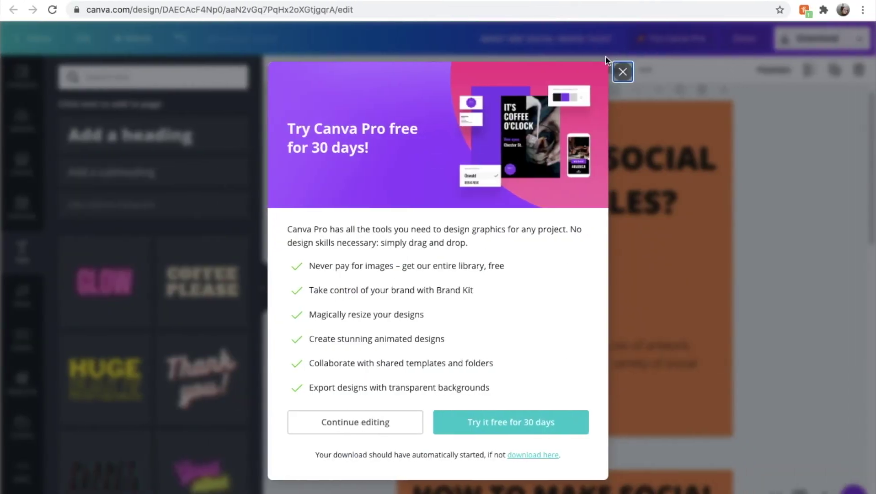
# Close the Try Canva Pro free-trial popup
pyautogui.click(621, 71)
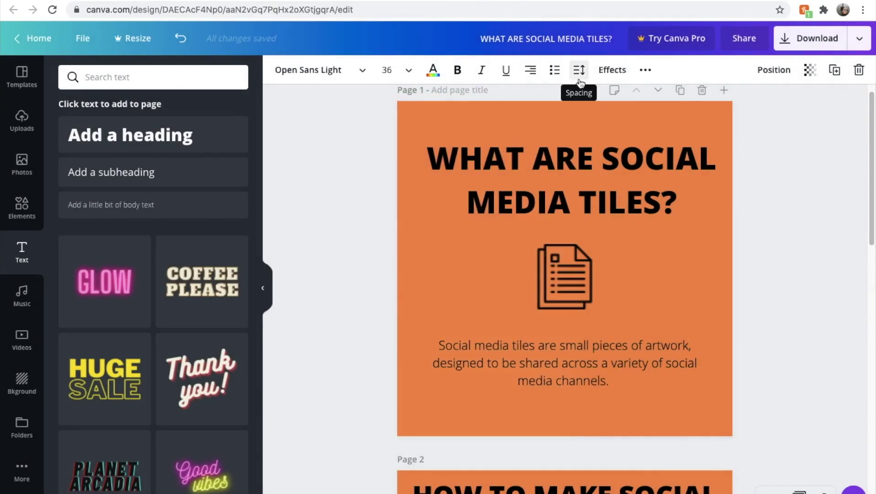